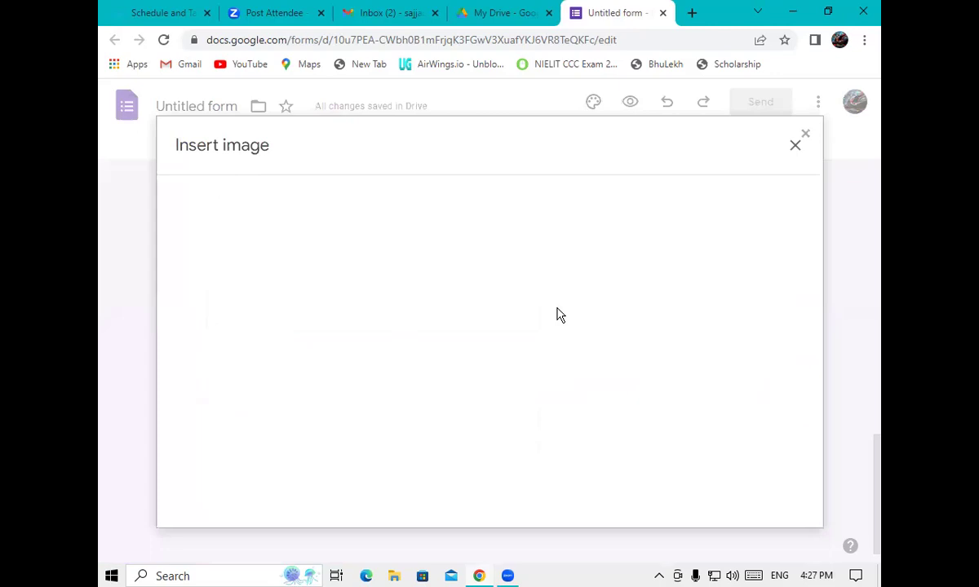
Upload the ffff picture from the computer into the BLOOD GROUP question
left_click(485, 426)
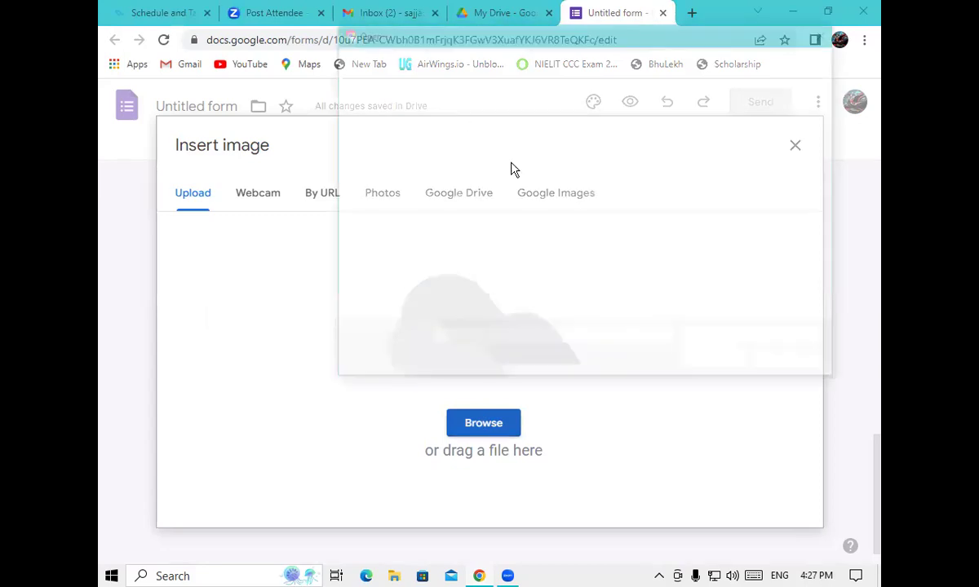
left_click(530, 186)
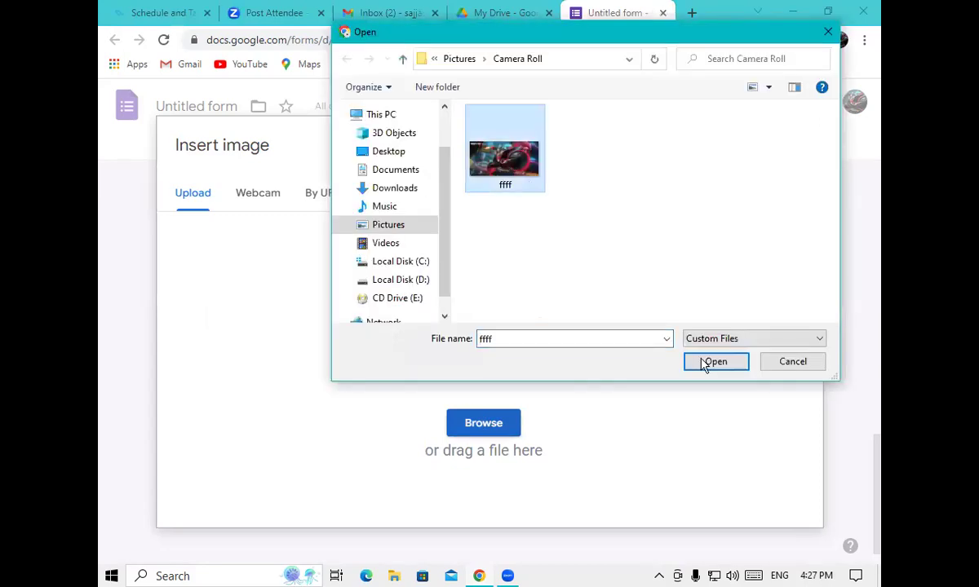
left_click(704, 363)
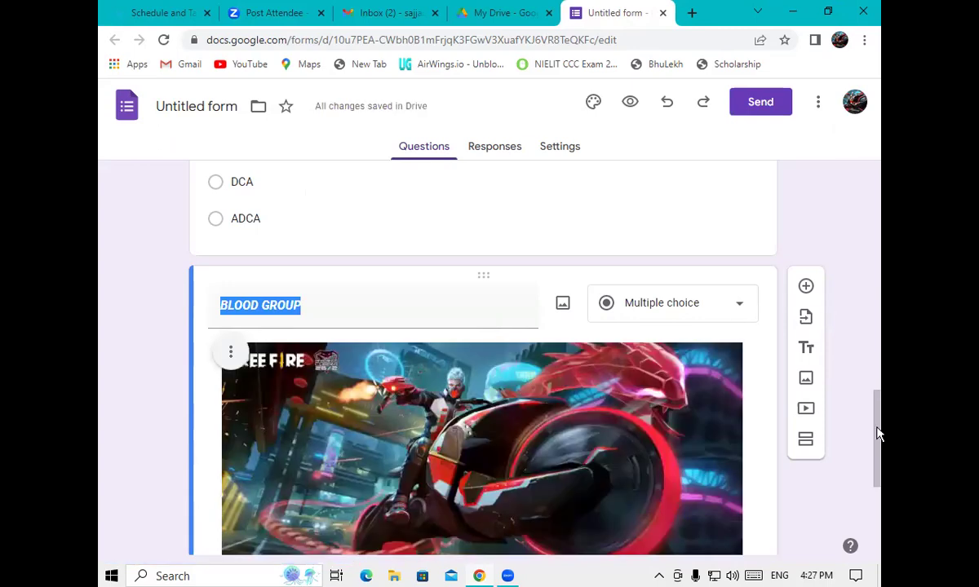
Remove the inserted ffff image from the BLOOD GROUP question
scroll(632, 289, "down", 2)
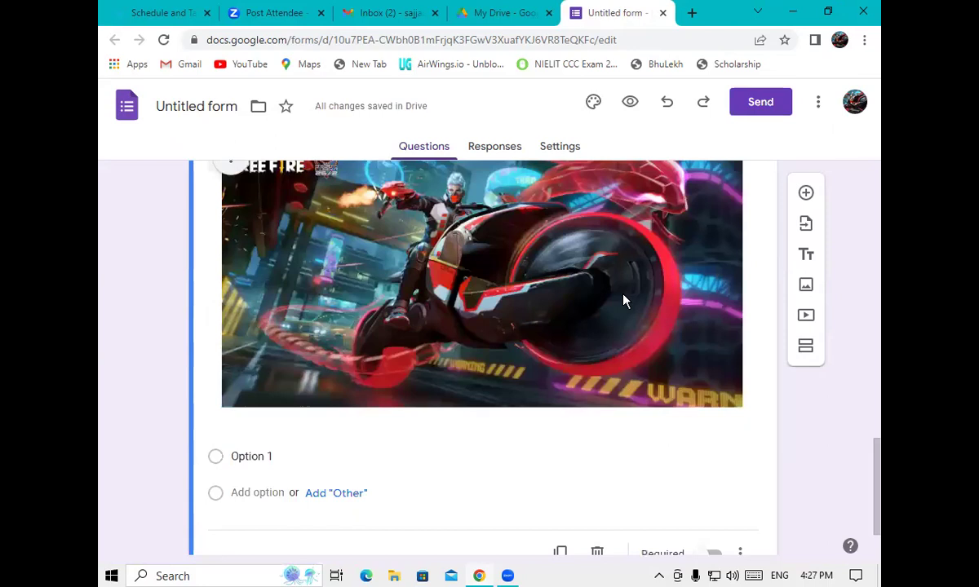
right_click(605, 265)
key("Escape")
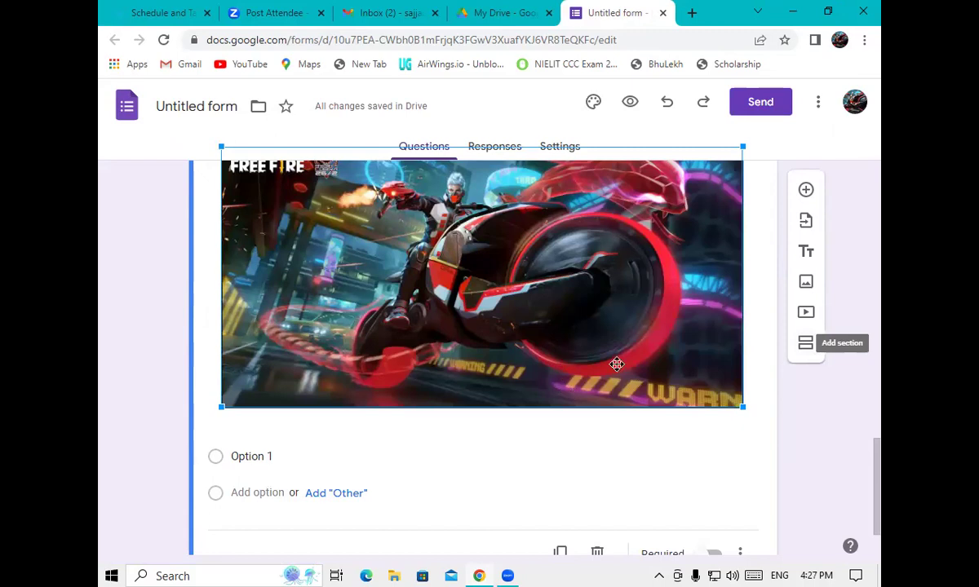
left_click(332, 448)
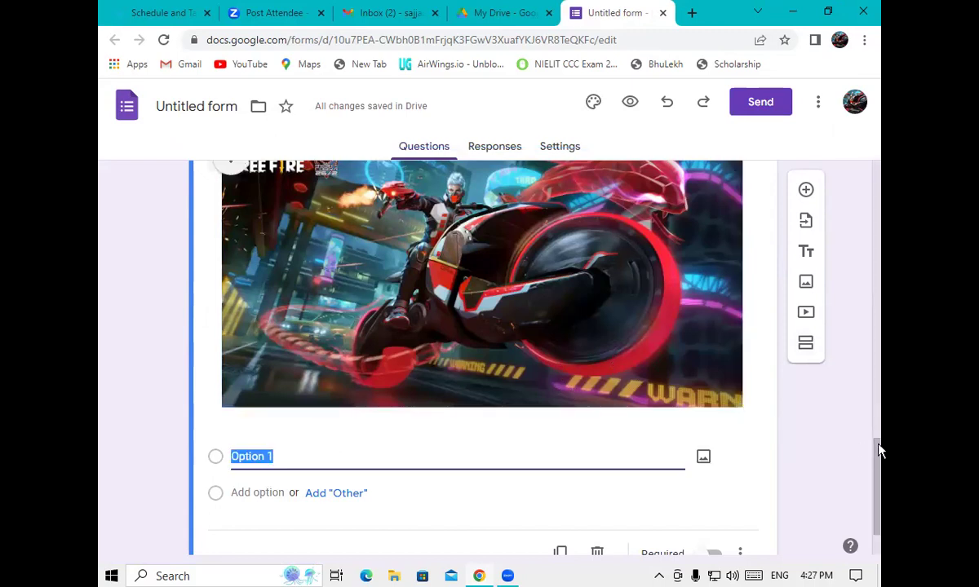
scroll(187, 281, "up", 1)
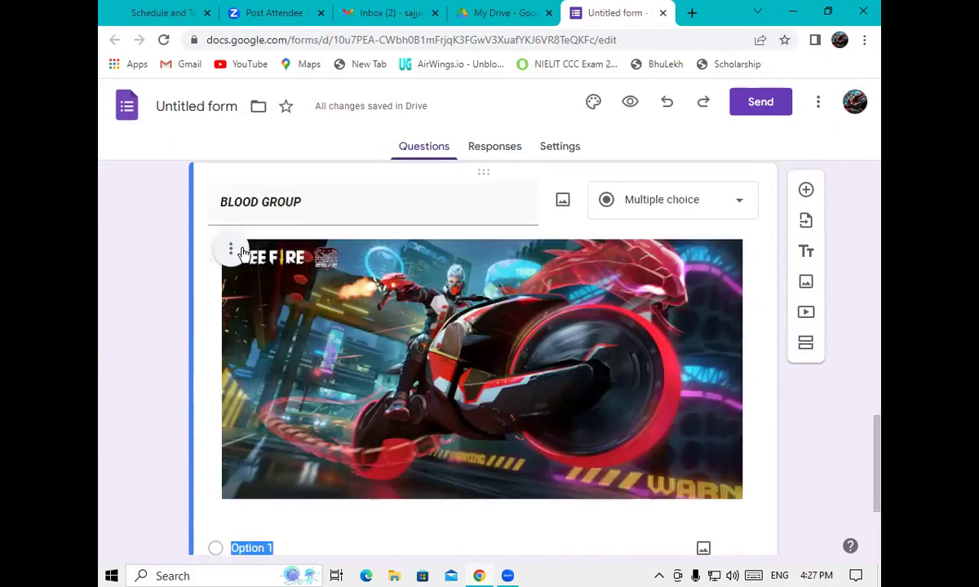
left_click(232, 249)
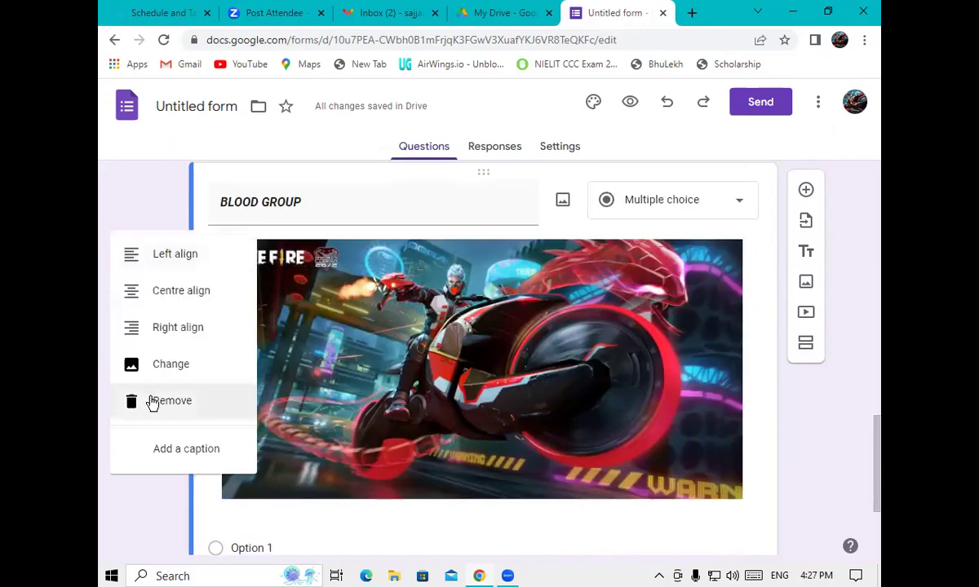
left_click(155, 401)
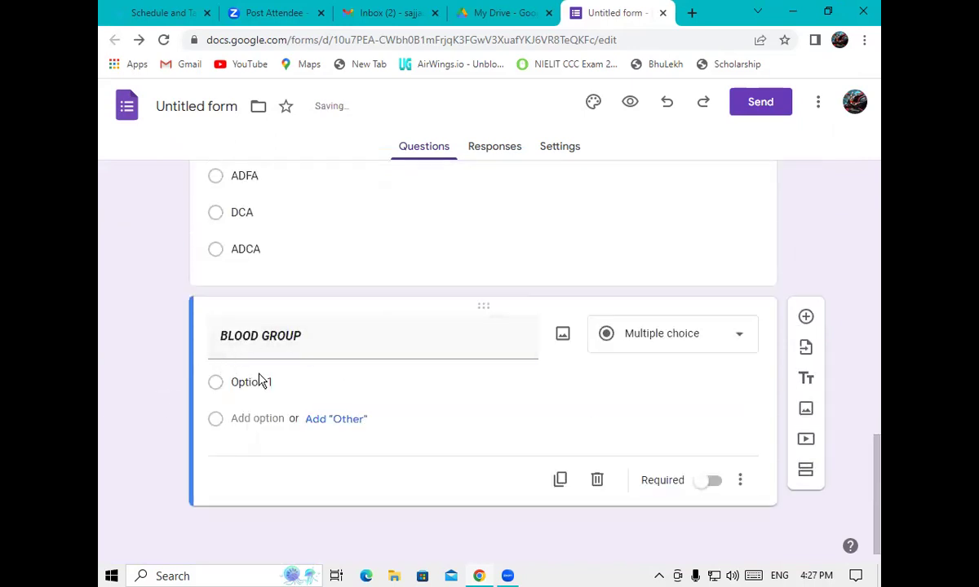
Enter BLOOD GROUP options A+, A-, B+ and B-
left_click(276, 380)
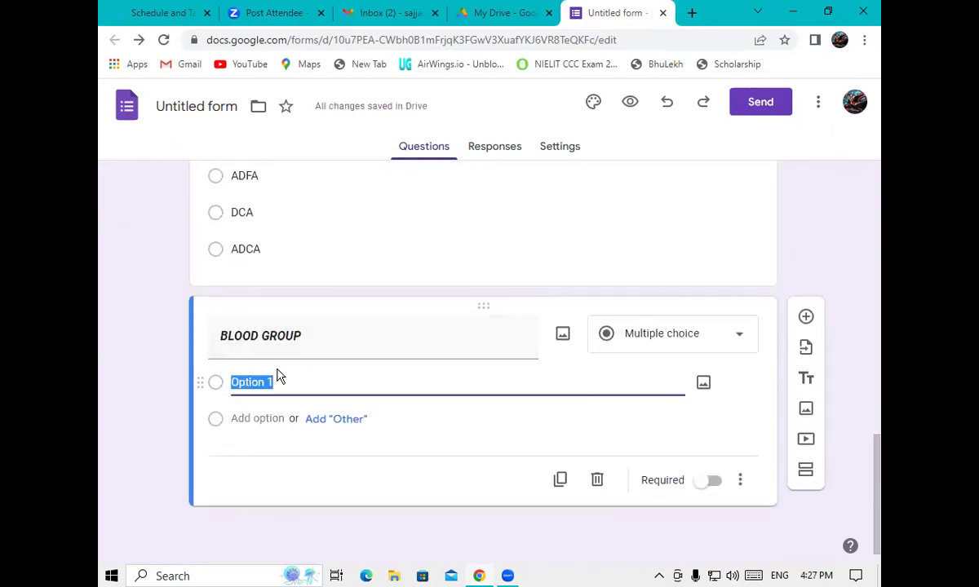
type("A")
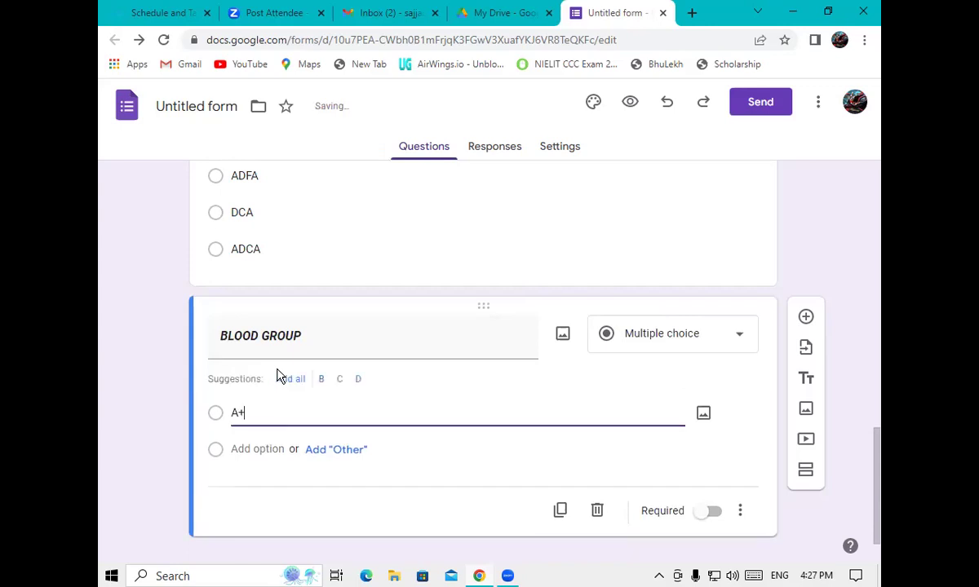
type("+")
left_click(247, 451)
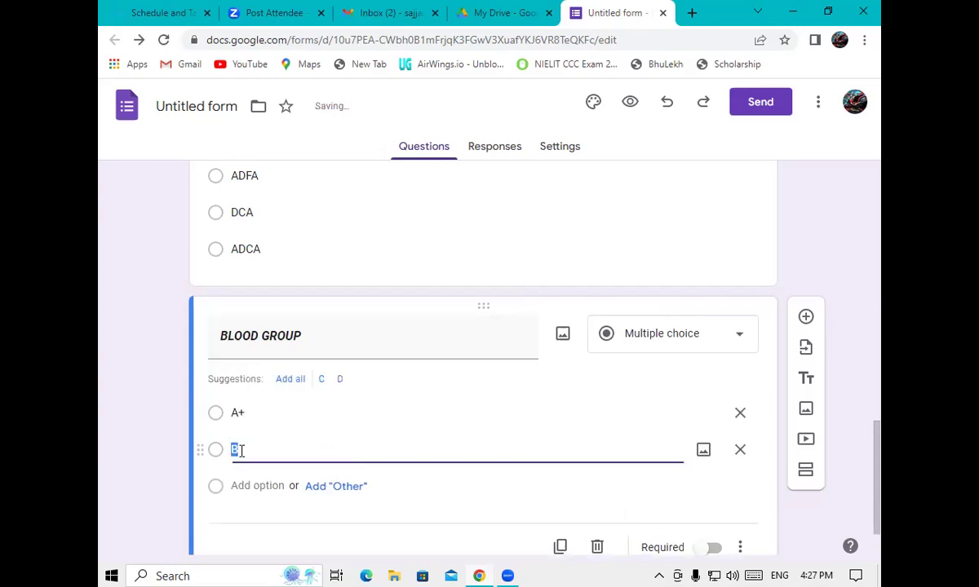
type("A-")
left_click(246, 486)
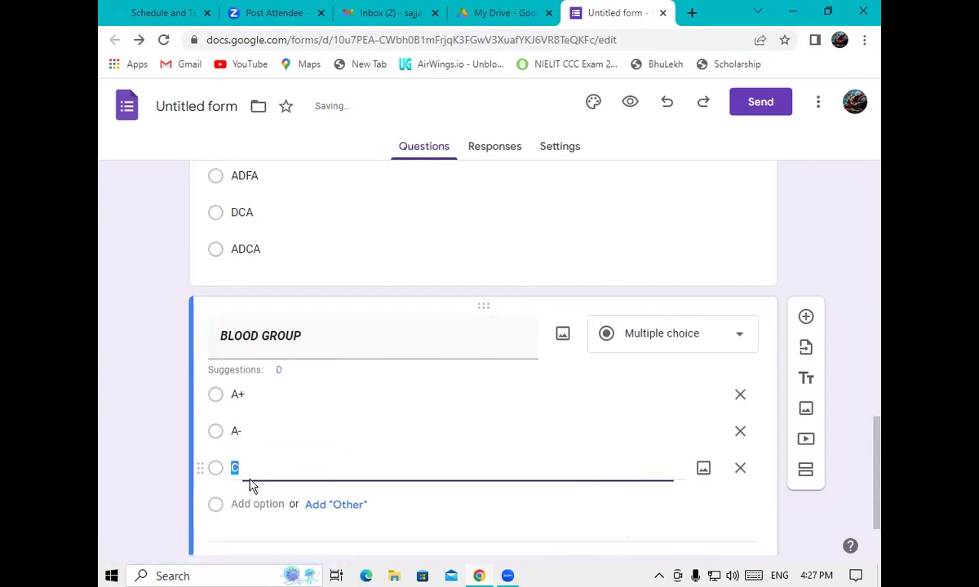
type("B+")
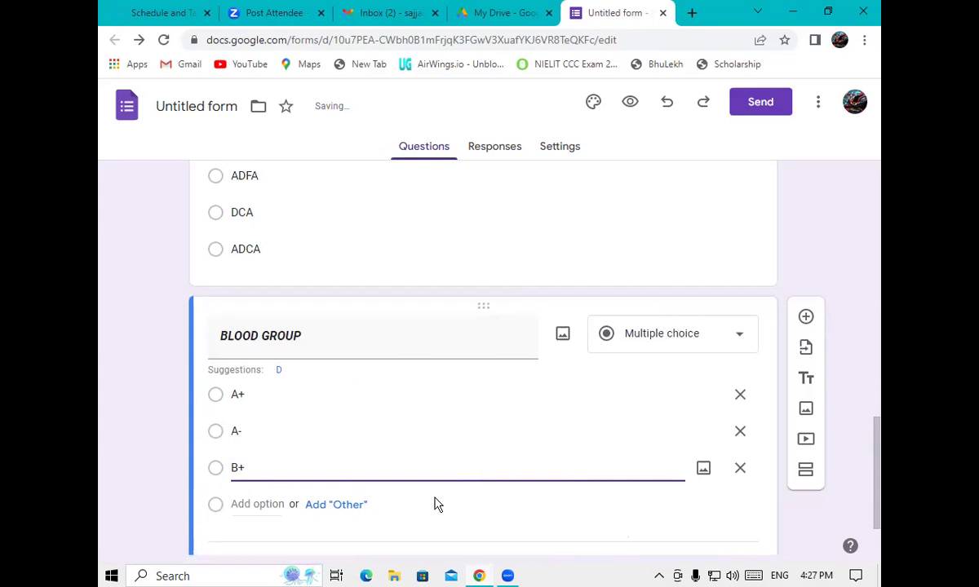
key("Return")
type("B")
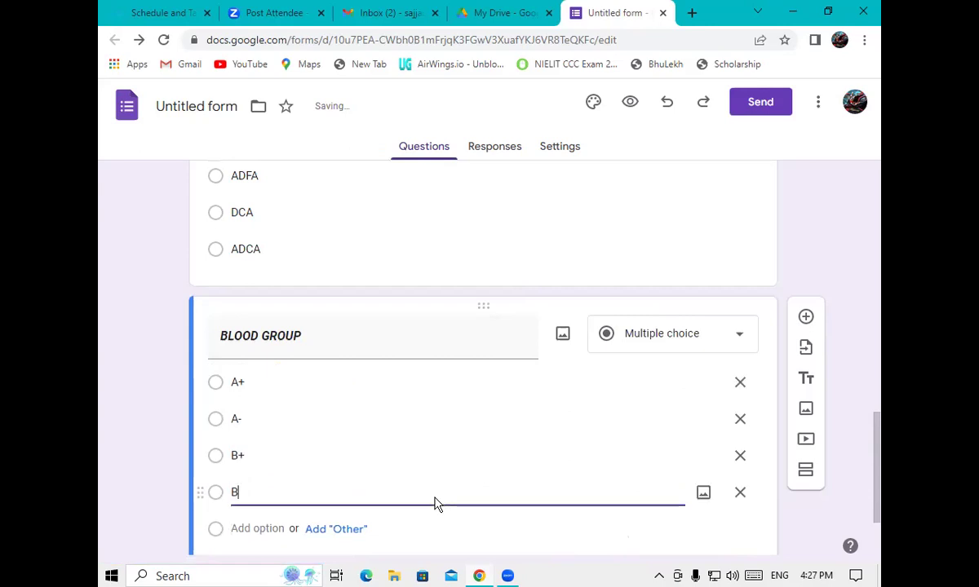
type("-")
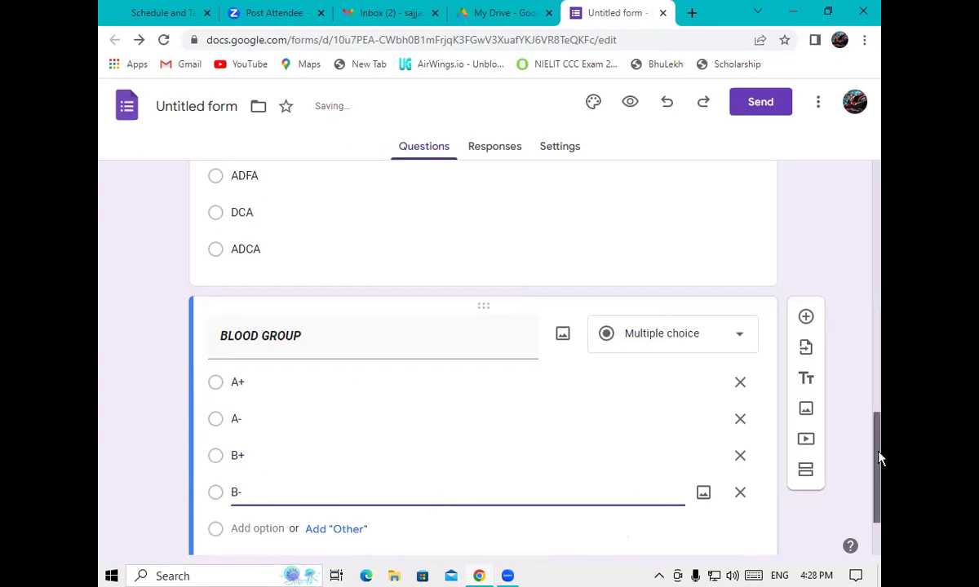
left_click_drag(880, 458, 878, 486)
Add options AB+, AB-, O+ and O-, then add a new question below
left_click(237, 419)
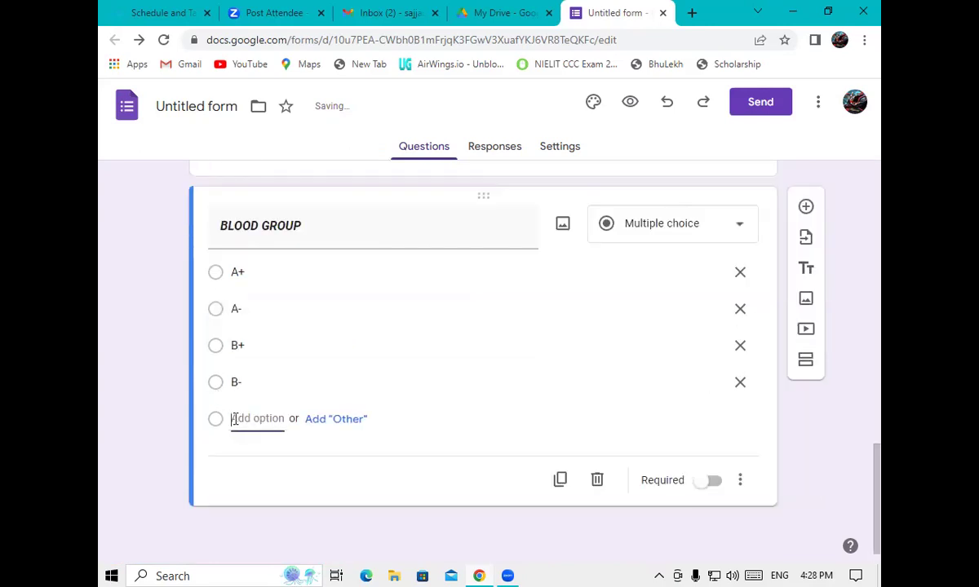
type("AB+")
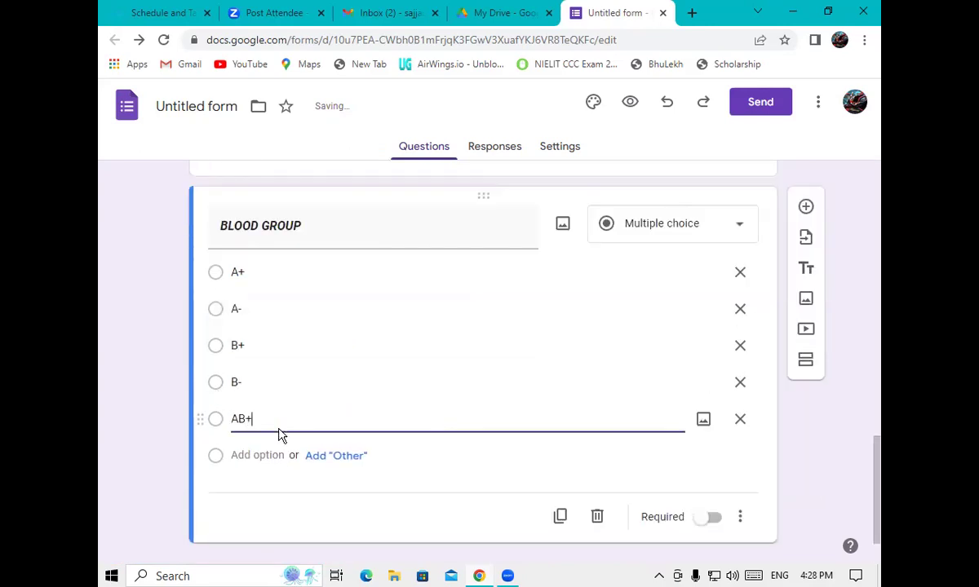
left_click(257, 457)
type("AB-")
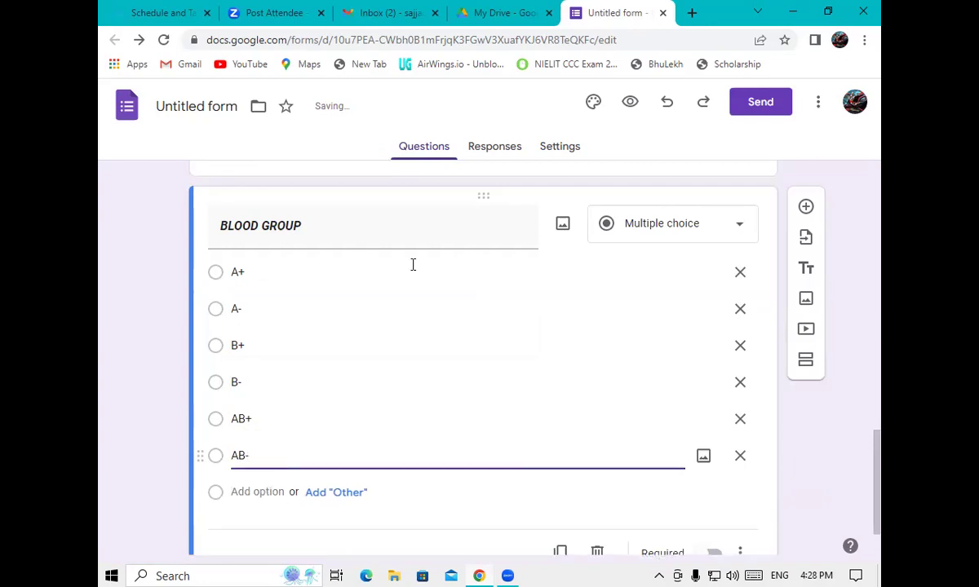
left_click(244, 494)
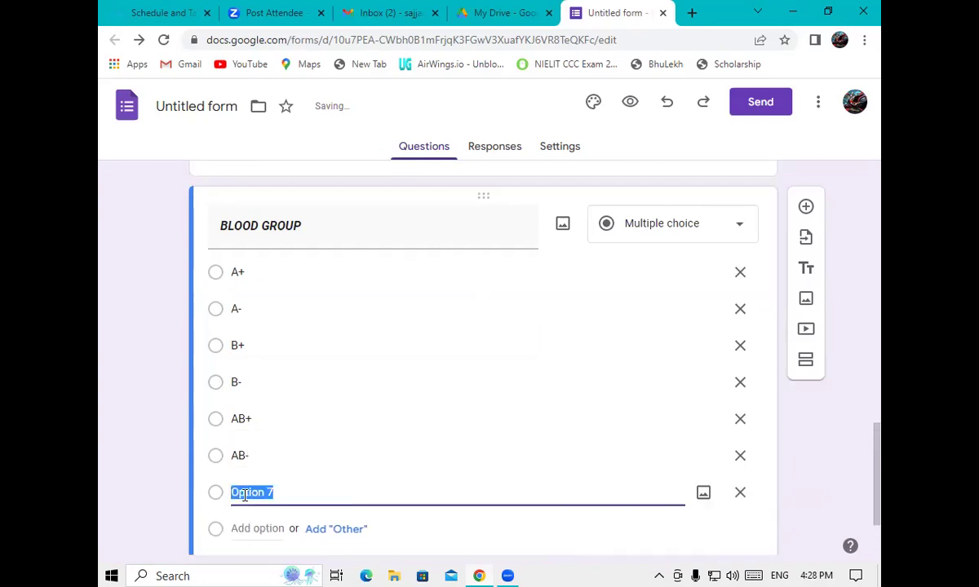
type("O+")
left_click_drag(878, 454, 877, 494)
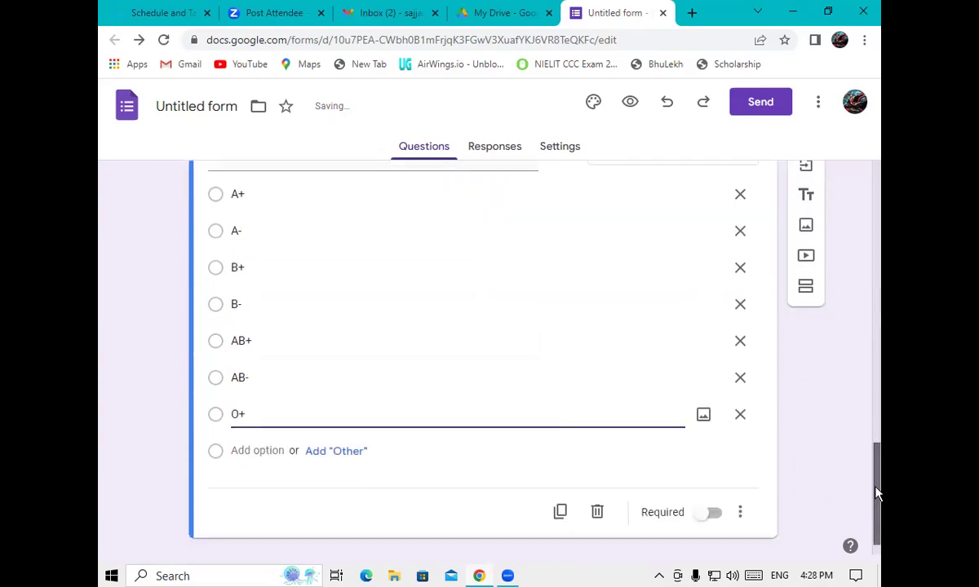
left_click(258, 418)
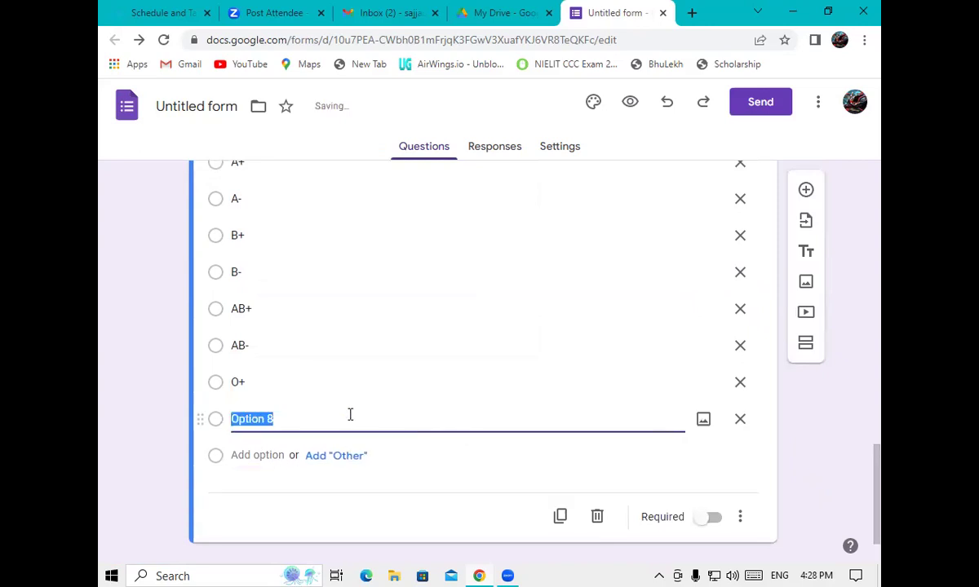
type("O-")
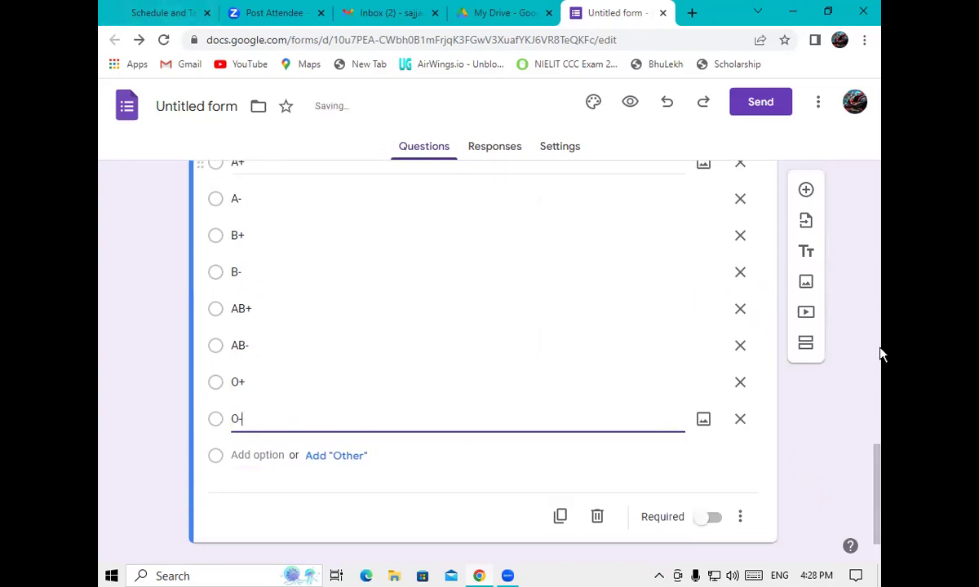
left_click_drag(879, 506, 880, 545)
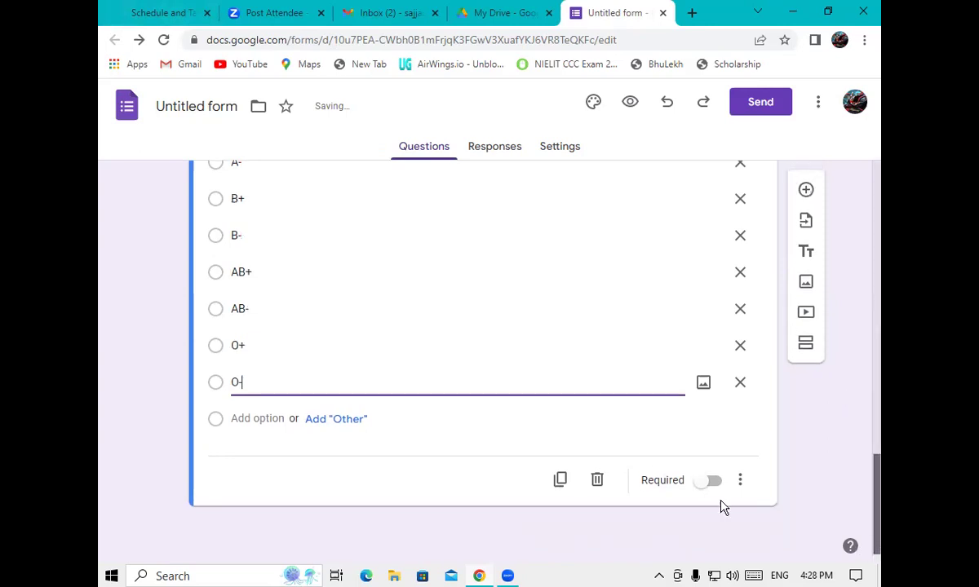
left_click(803, 193)
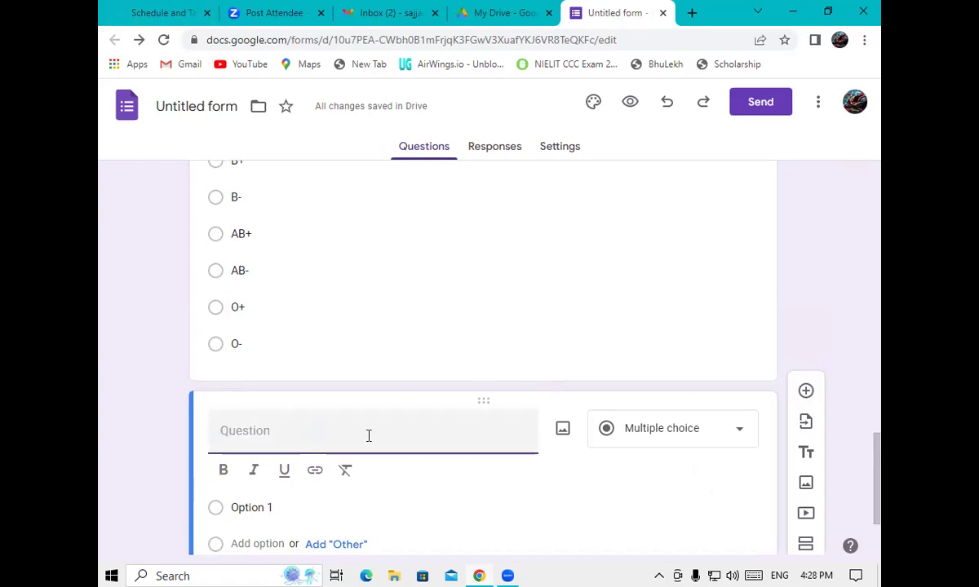
Title the new question 'EMAIL ID' in bold italic
type("EM")
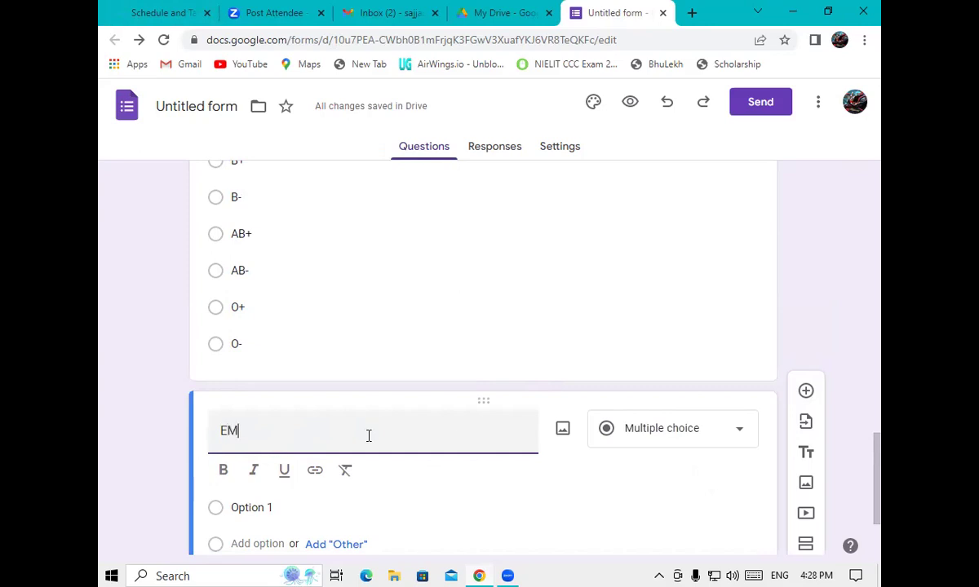
type("AIL")
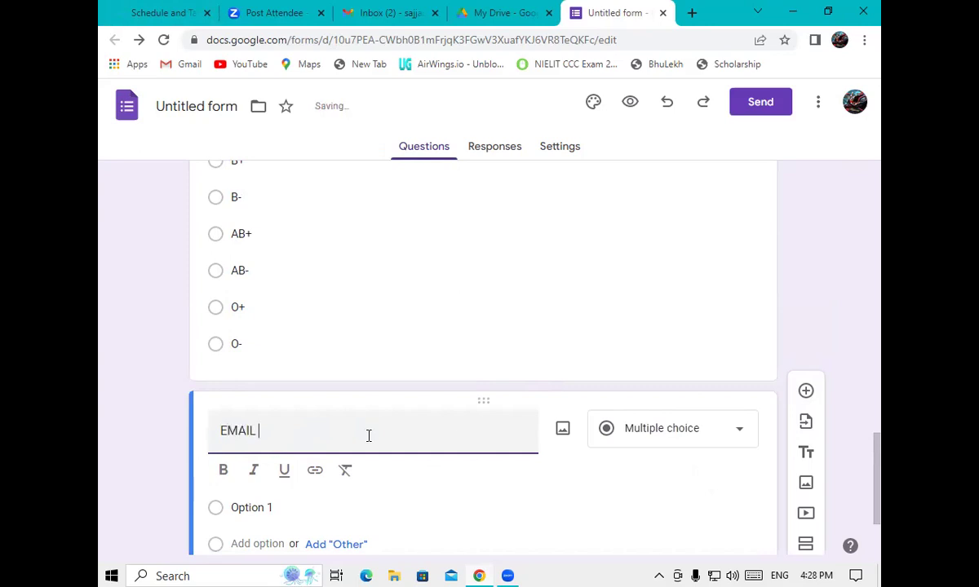
type("ID")
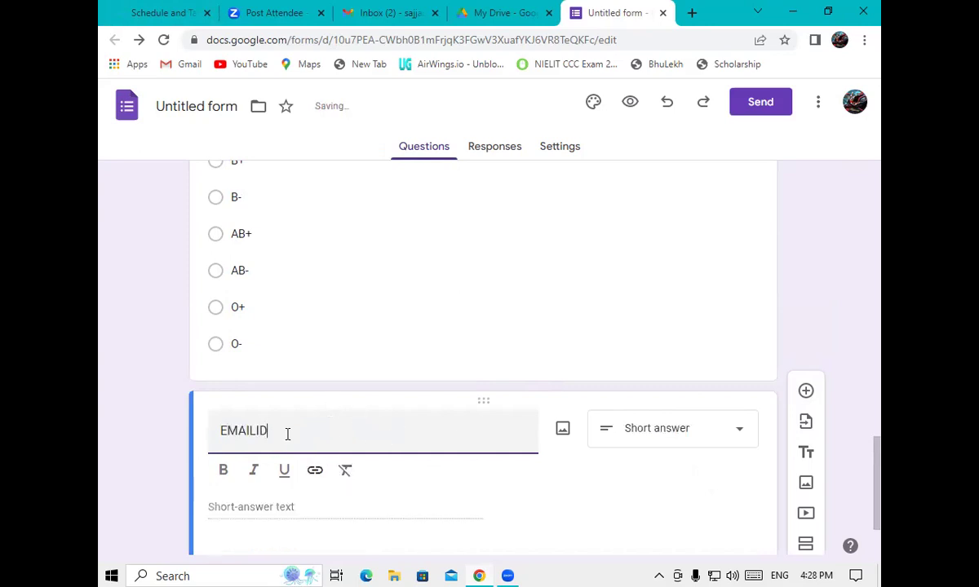
left_click(257, 431)
left_click_drag(266, 431, 199, 447)
left_click(222, 473)
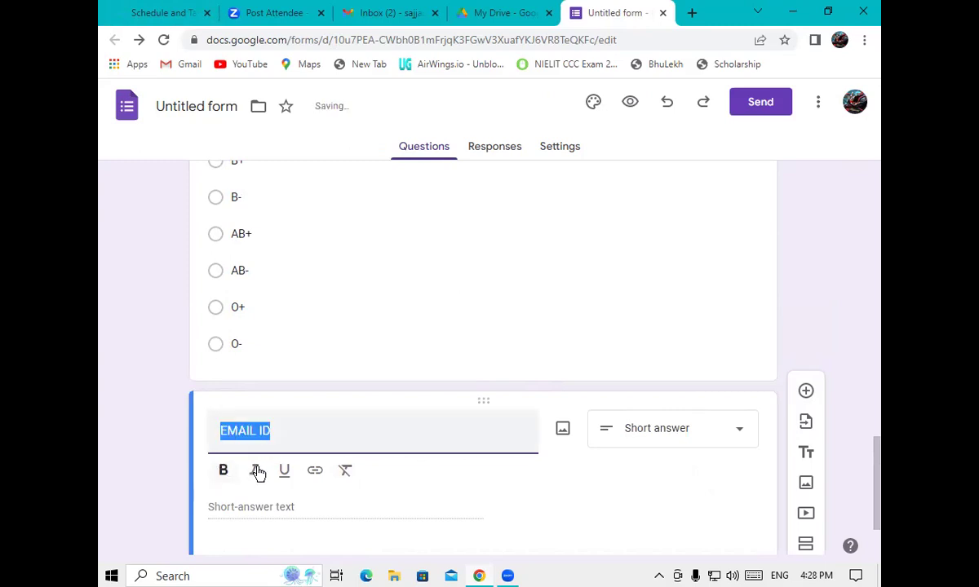
left_click(253, 470)
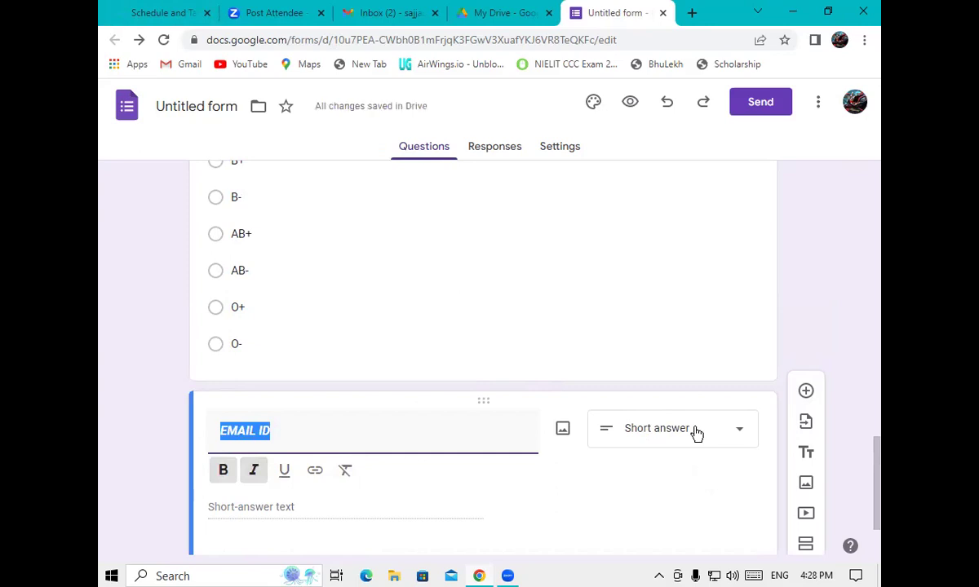
Make the EMAIL ID question required
scroll(881, 505, "down", 1)
left_click_drag(880, 506, 880, 517)
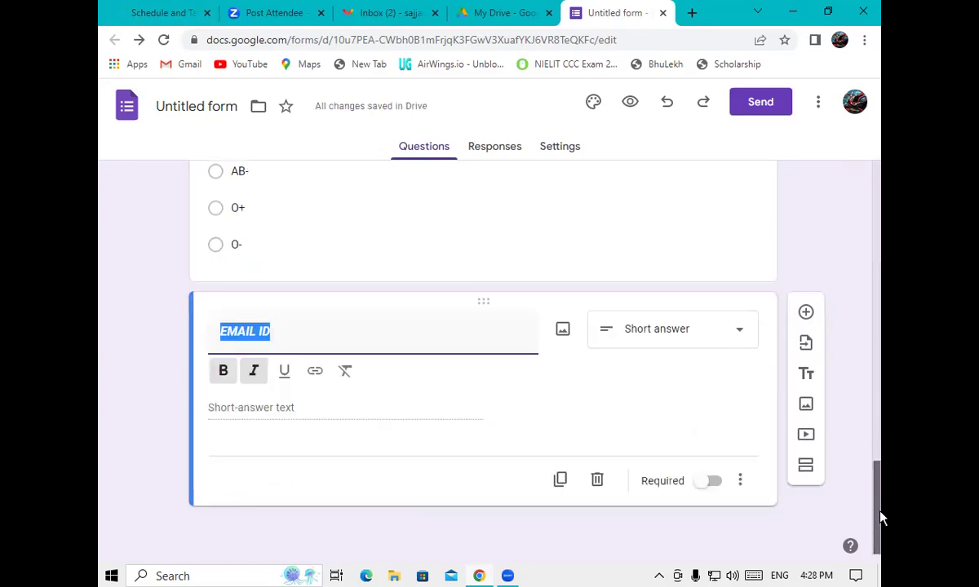
left_click(706, 482)
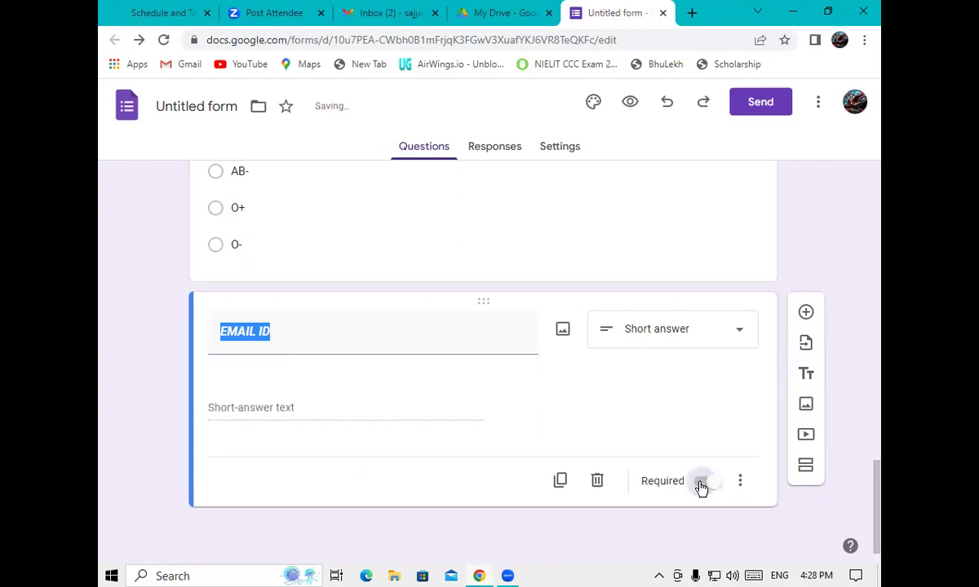
left_click_drag(881, 484, 847, 155)
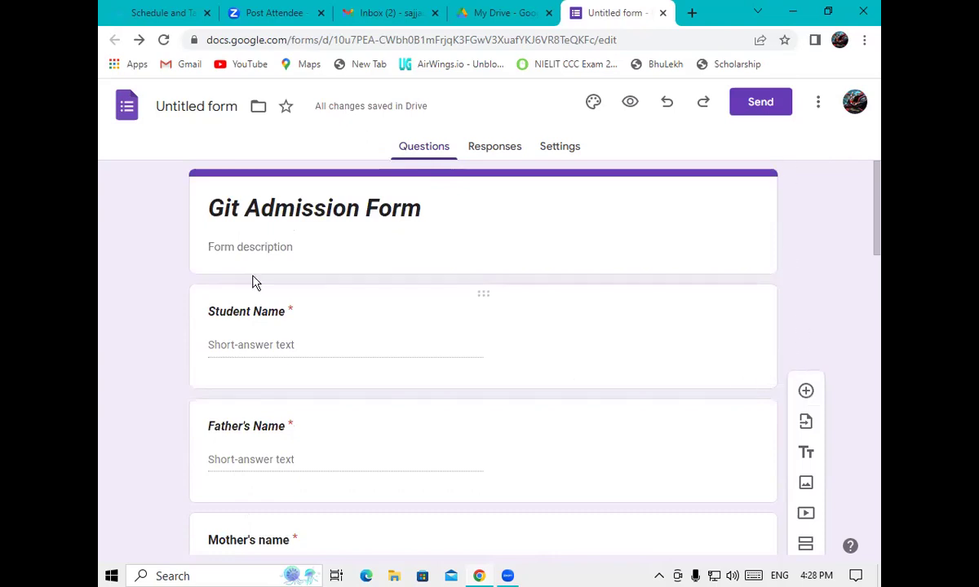
Set the form description to 'GIT HAI TO ROJGAR HAI' and preview the form
left_click(252, 248)
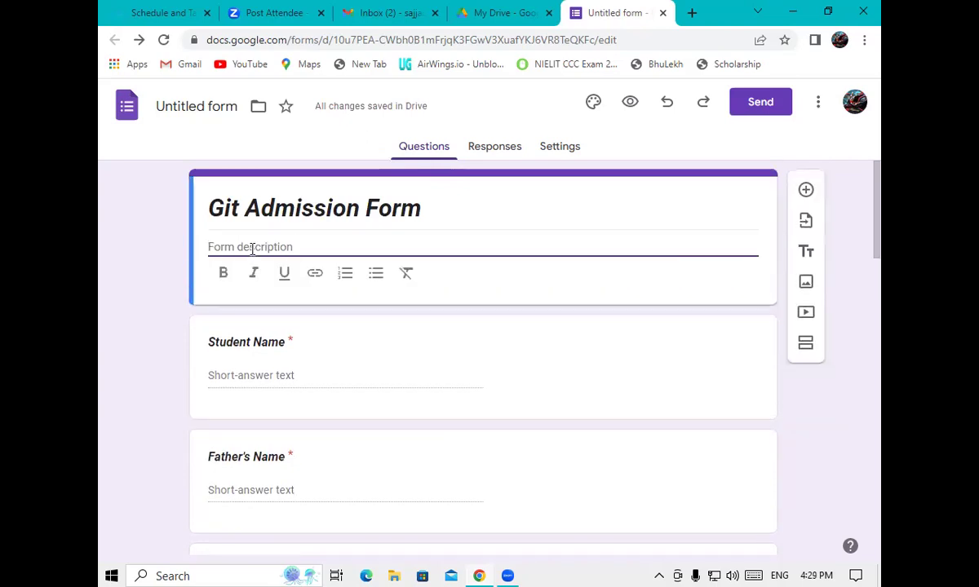
type("G")
key("BackSpace")
type("GIT")
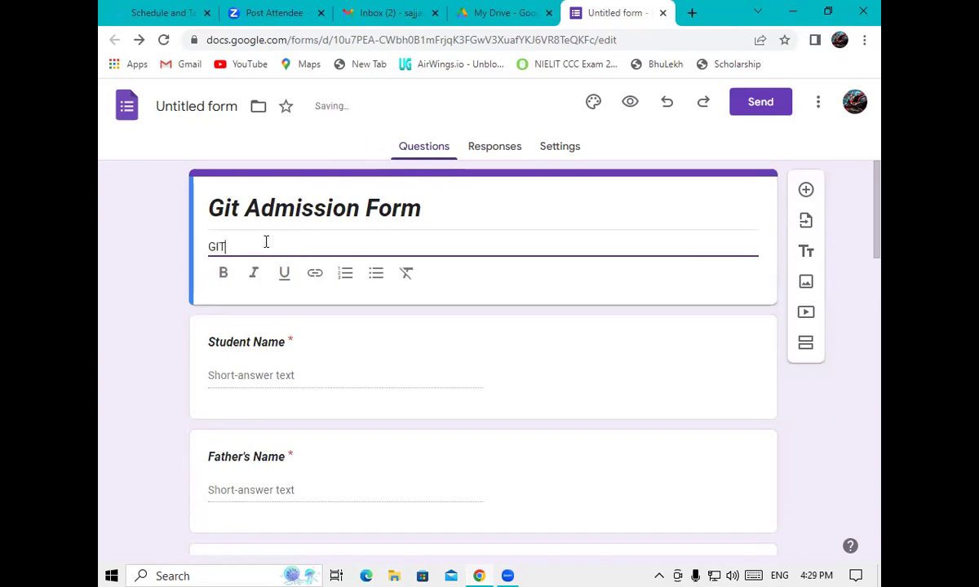
type(" HAI TO ROJGAR")
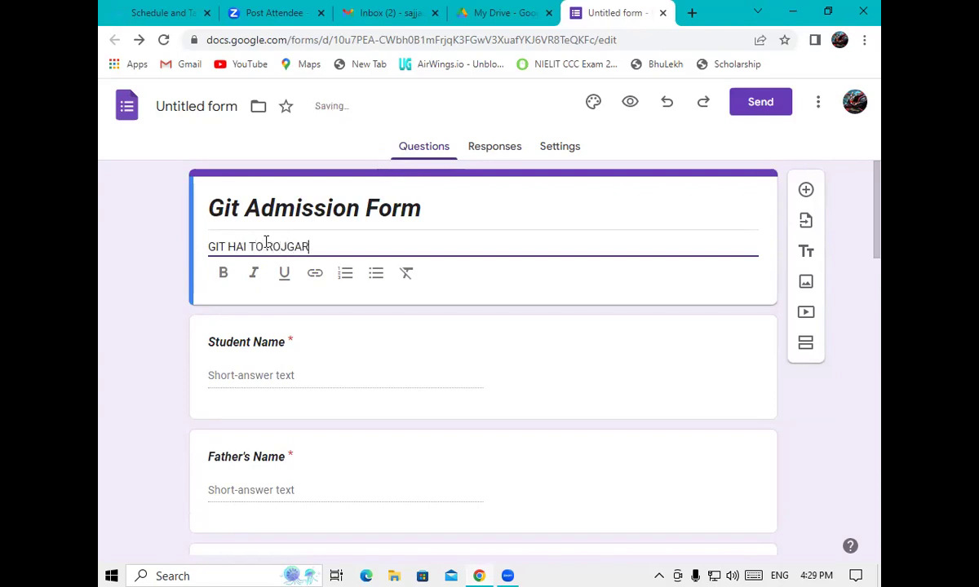
type(" HAI")
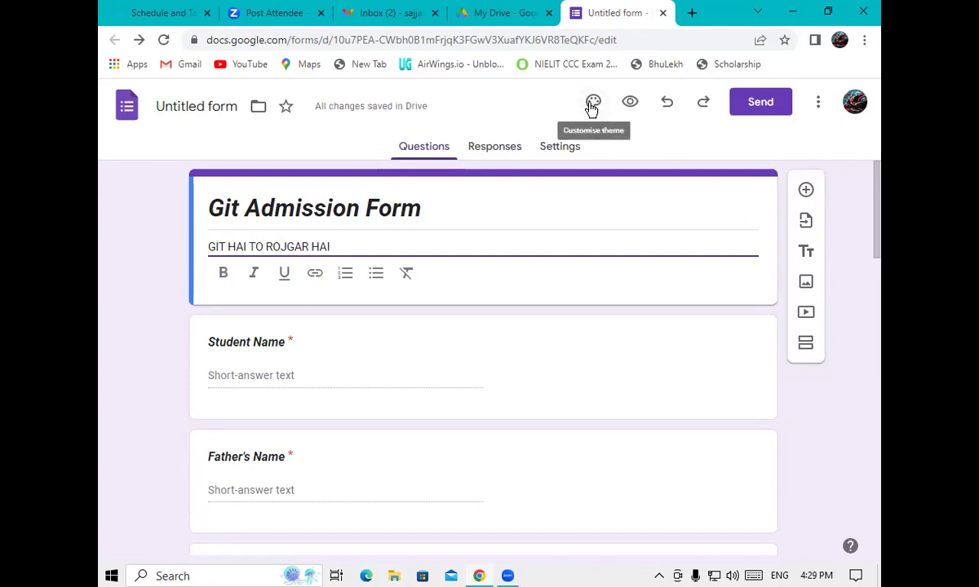
left_click(633, 106)
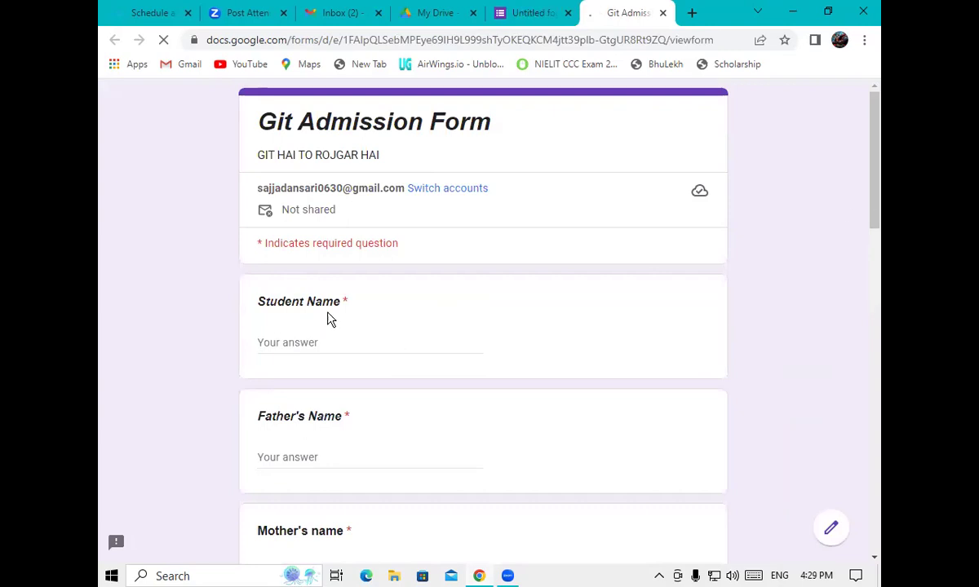
Scroll through the preview, then return to the form editor tab
left_click_drag(879, 167, 871, 114)
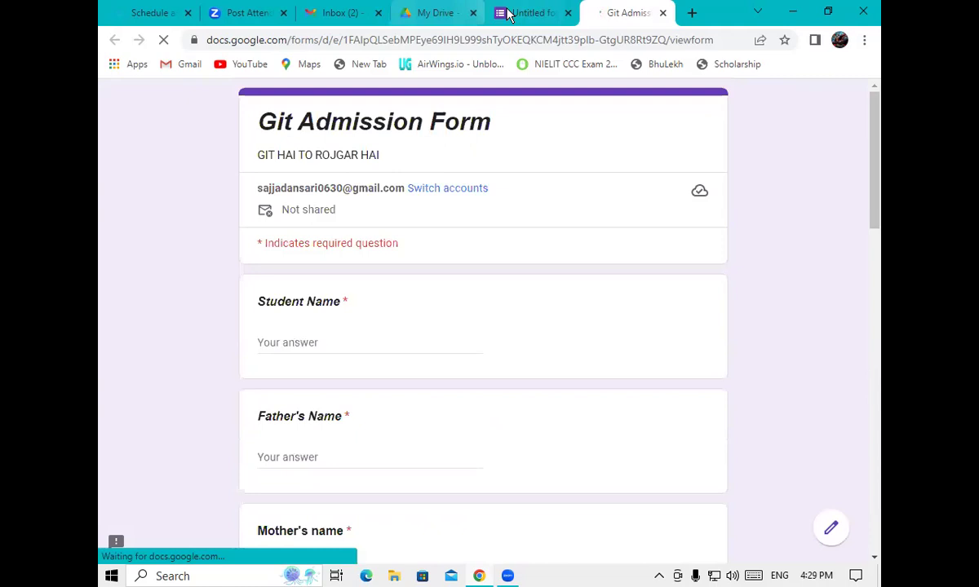
key("ctrl+shift+Tab")
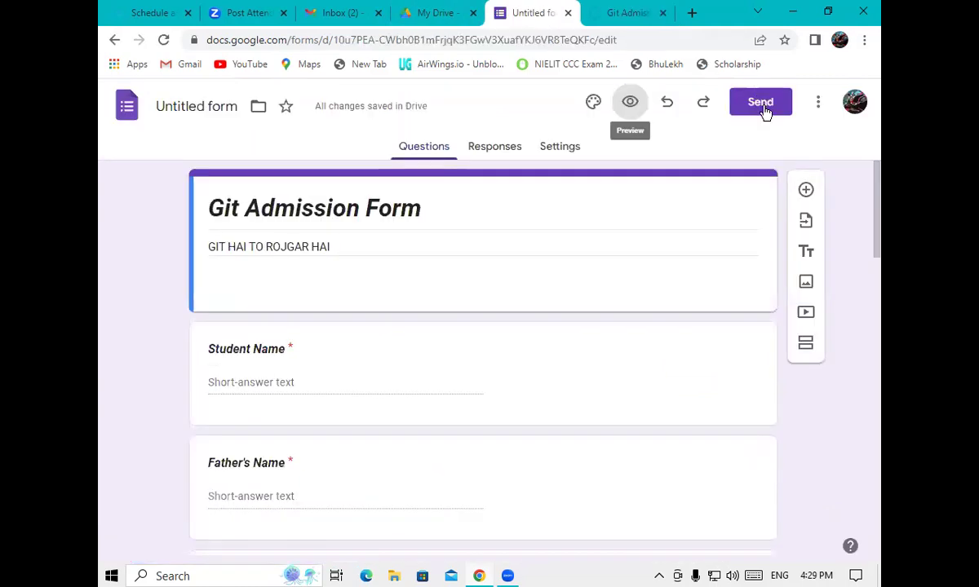
Email the form to the first recipient's Gmail address
left_click(763, 107)
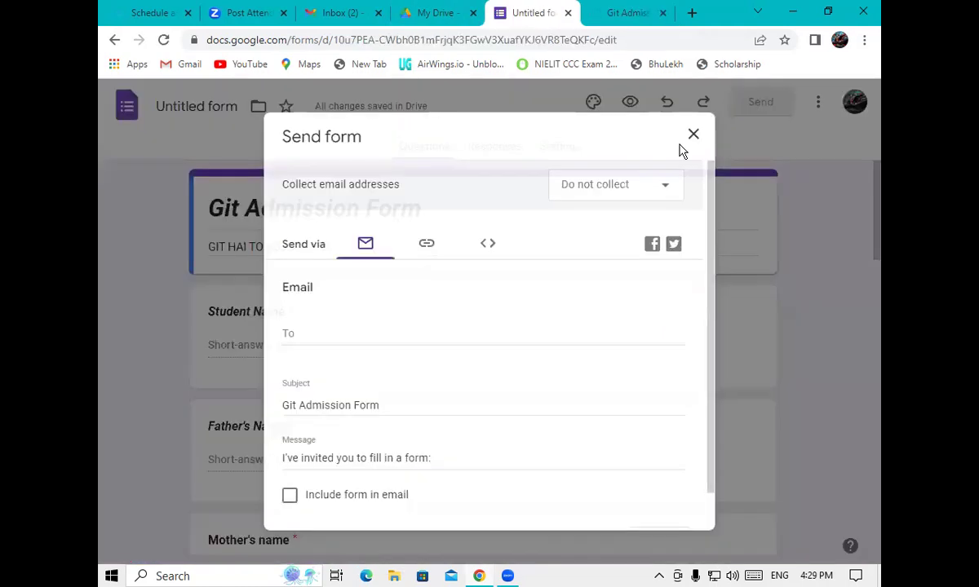
left_click(293, 335)
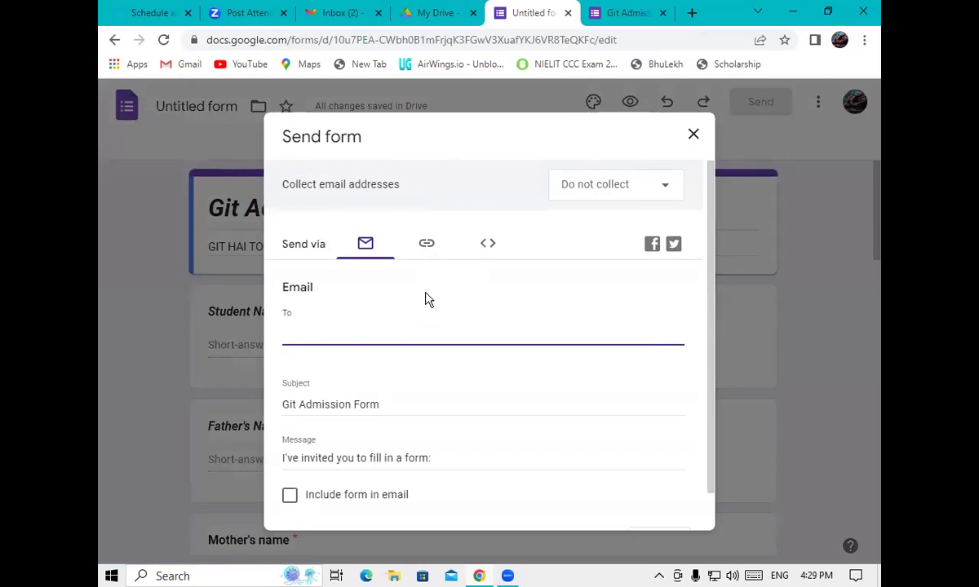
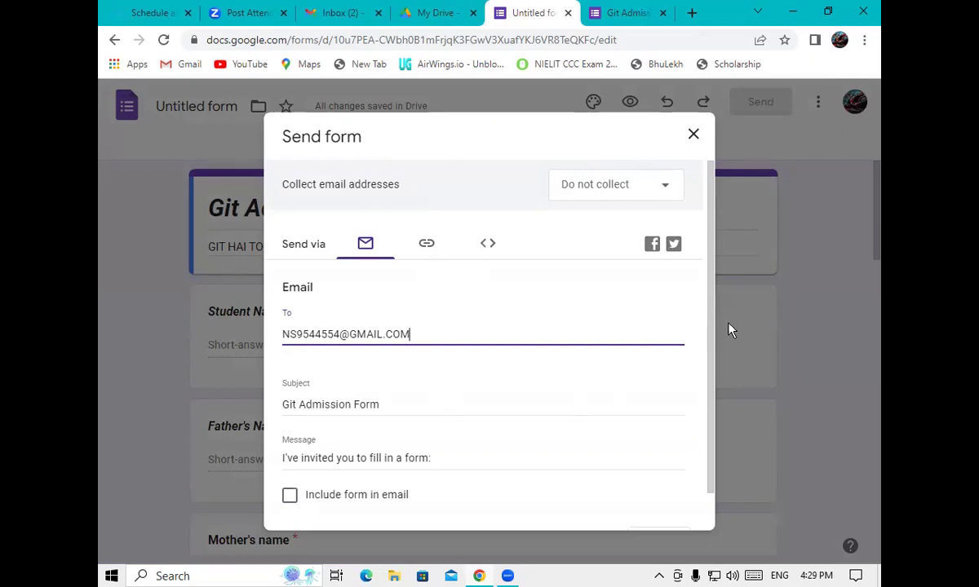
scroll(703, 389, "down", 1)
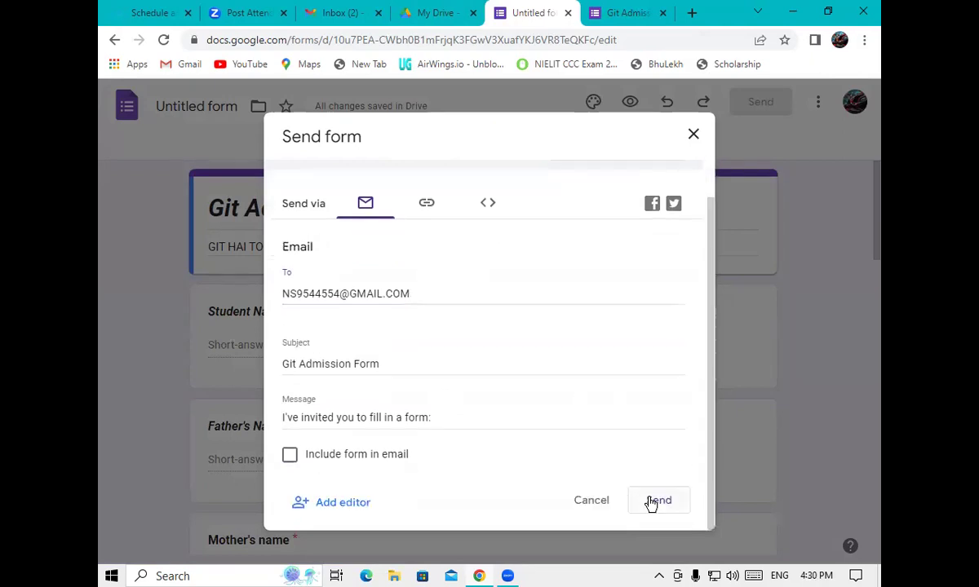
left_click(650, 503)
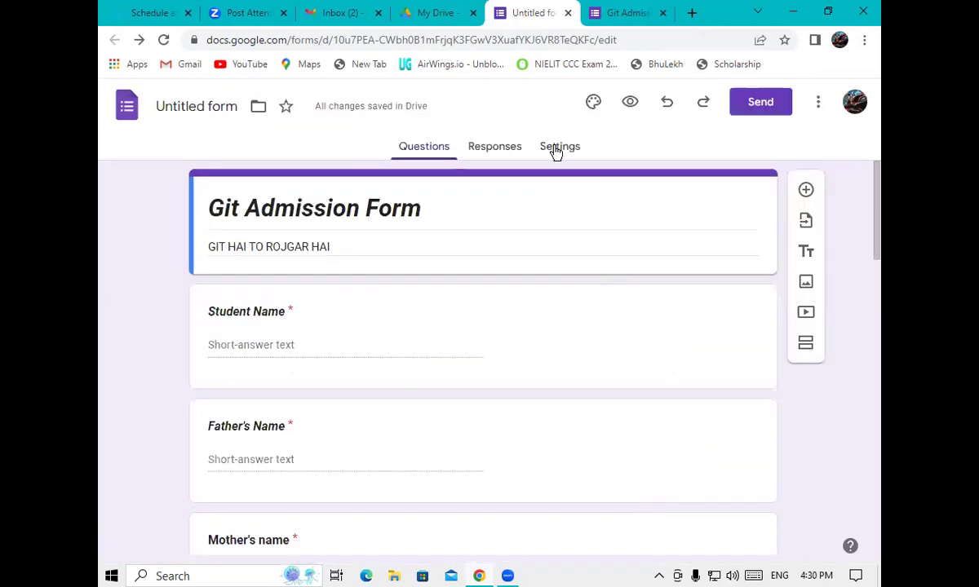
Email the form to a second recipient's Gmail address
left_click(760, 103)
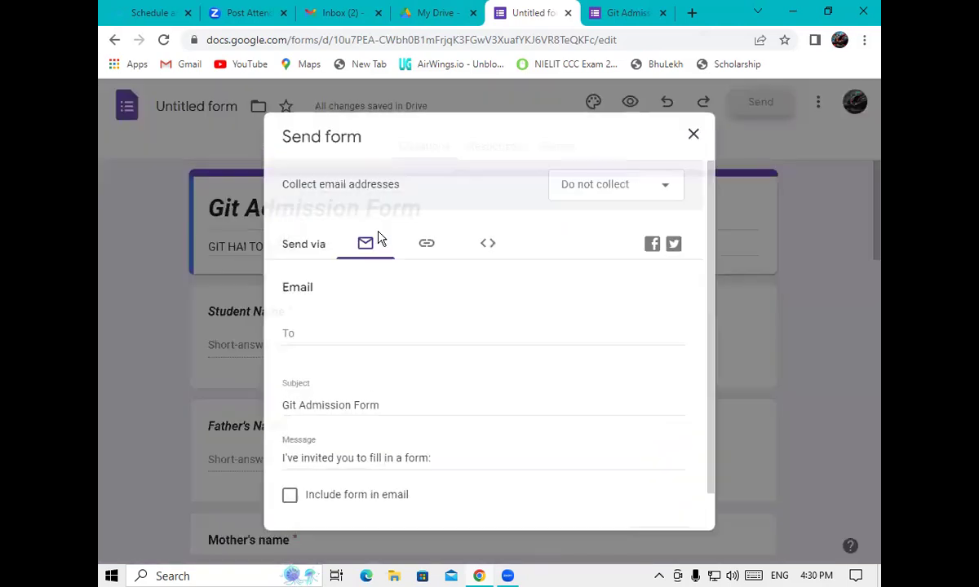
left_click(386, 329)
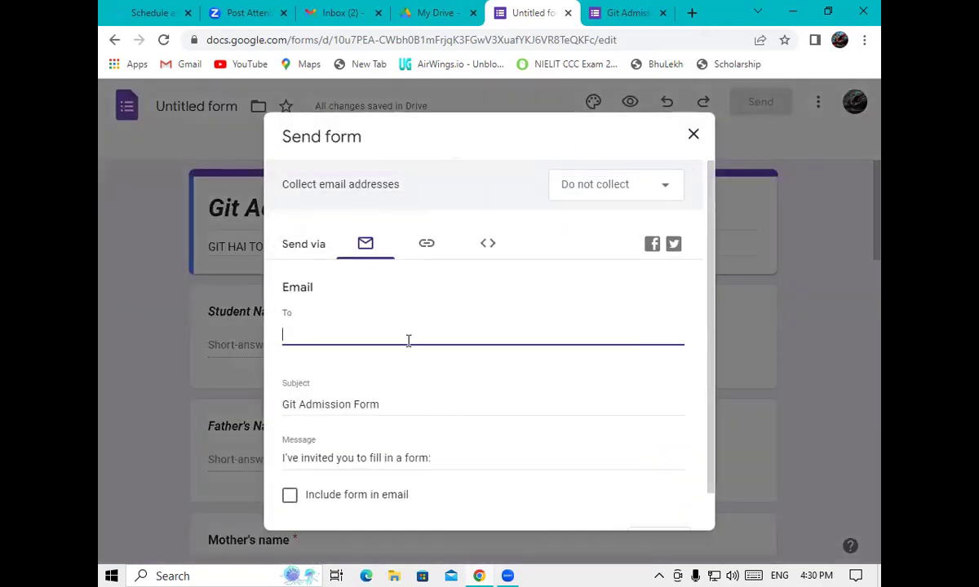
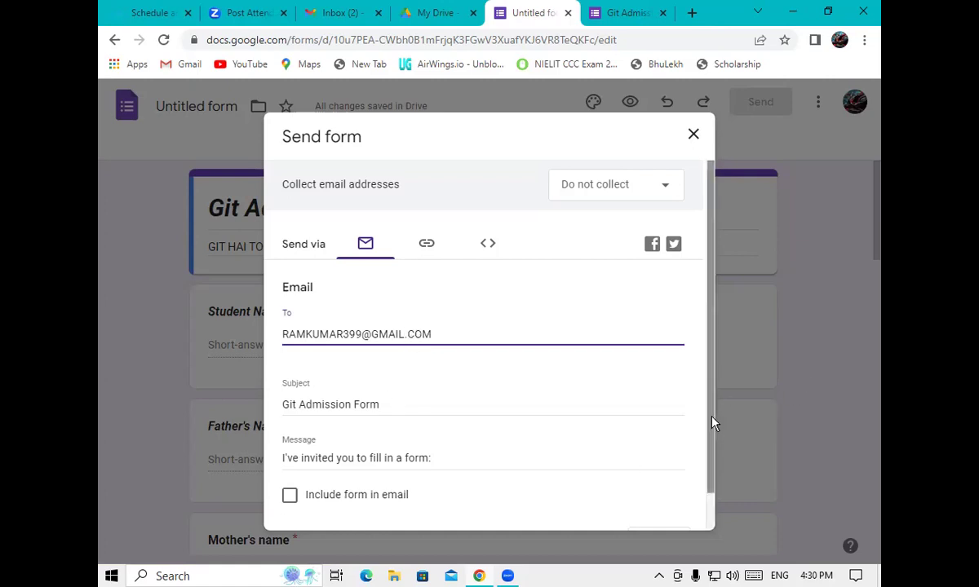
left_click_drag(710, 421, 727, 505)
left_click(658, 501)
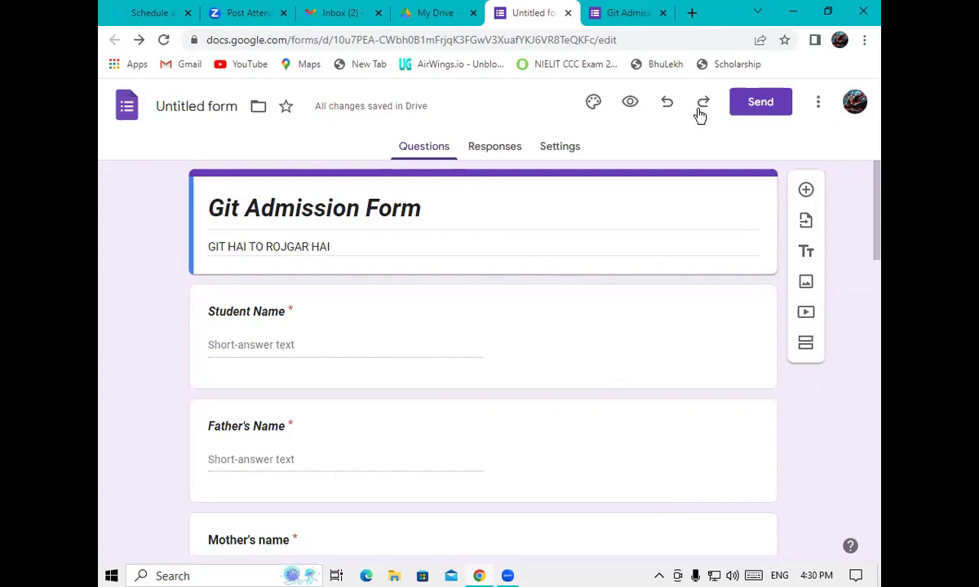
In the live form, enter a sample student name and father's name
left_click(613, 14)
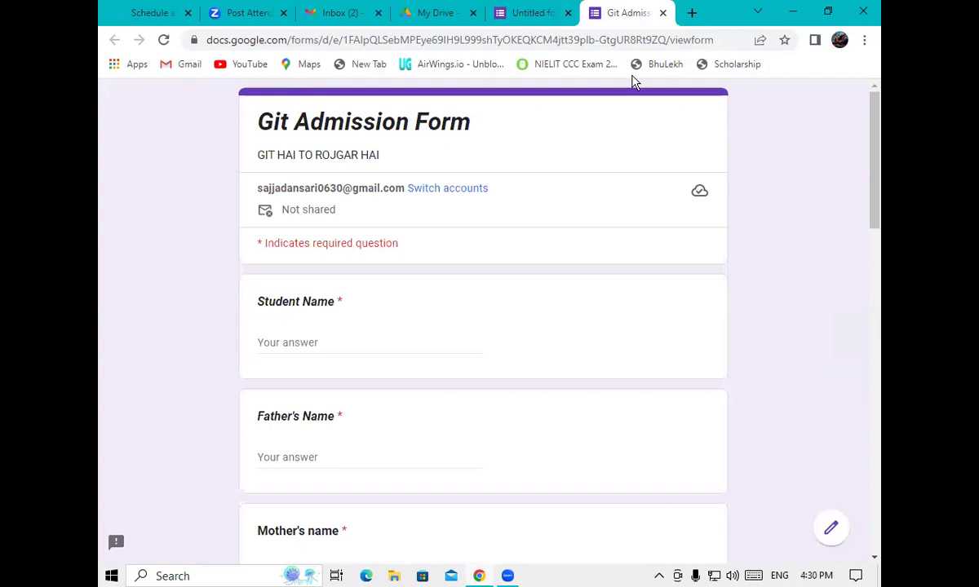
left_click(318, 339)
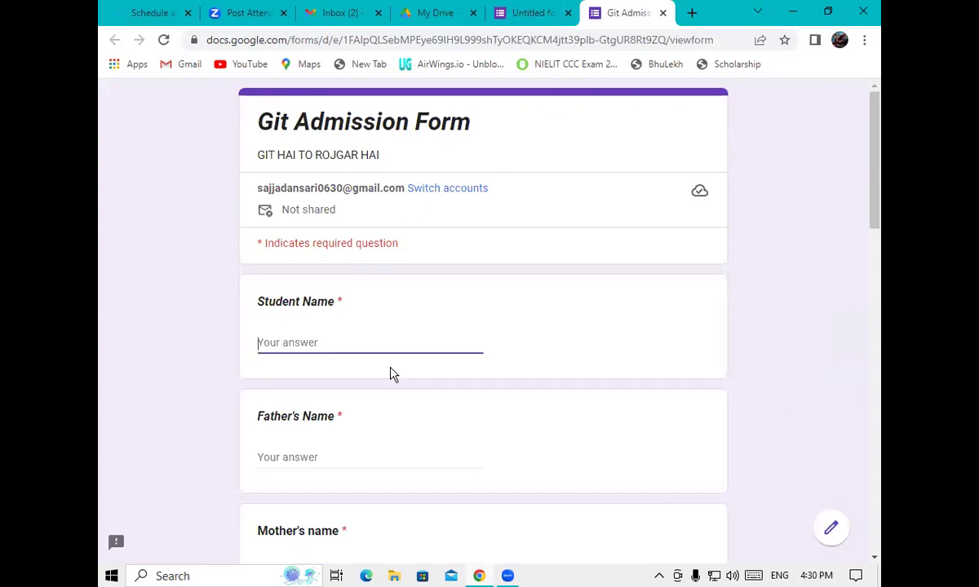
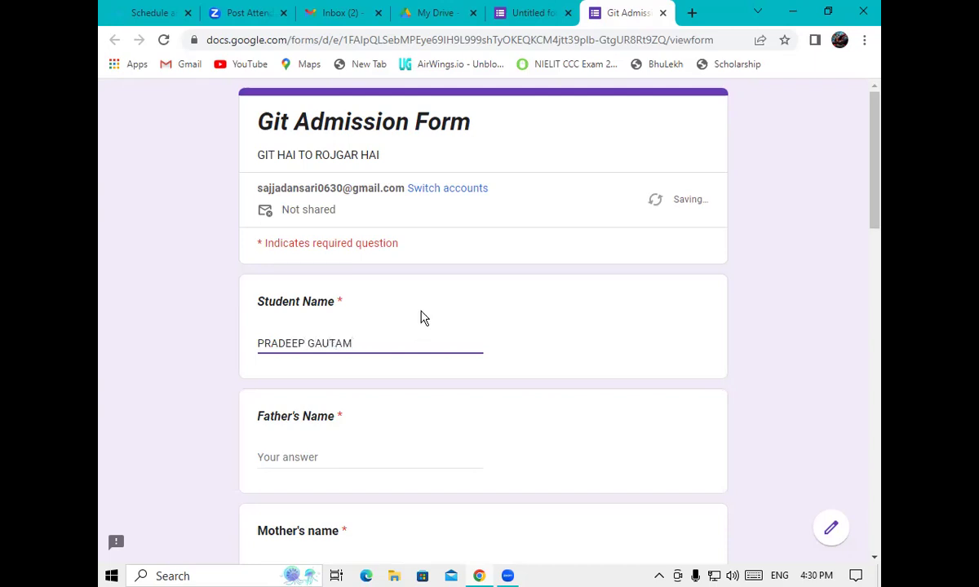
left_click(273, 460)
type("MR")
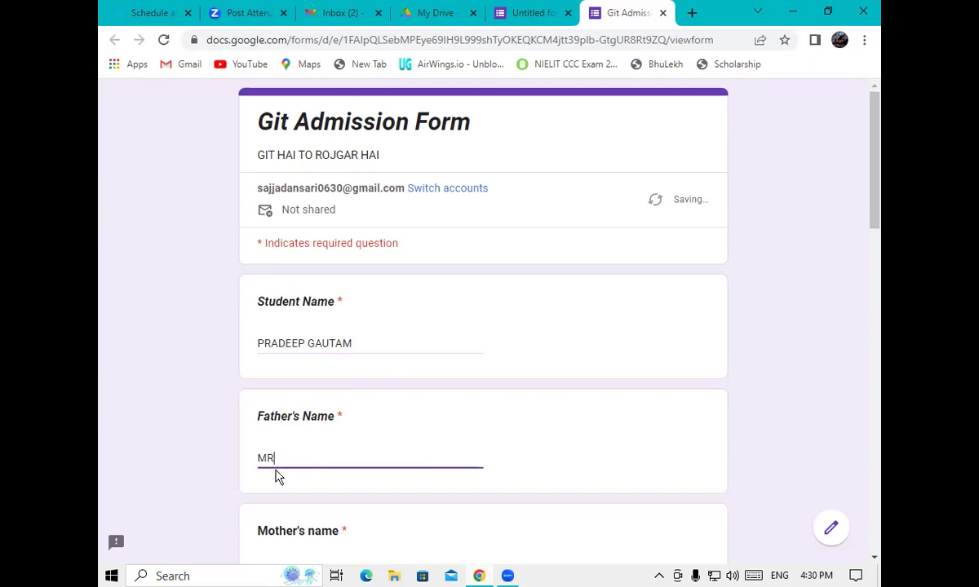
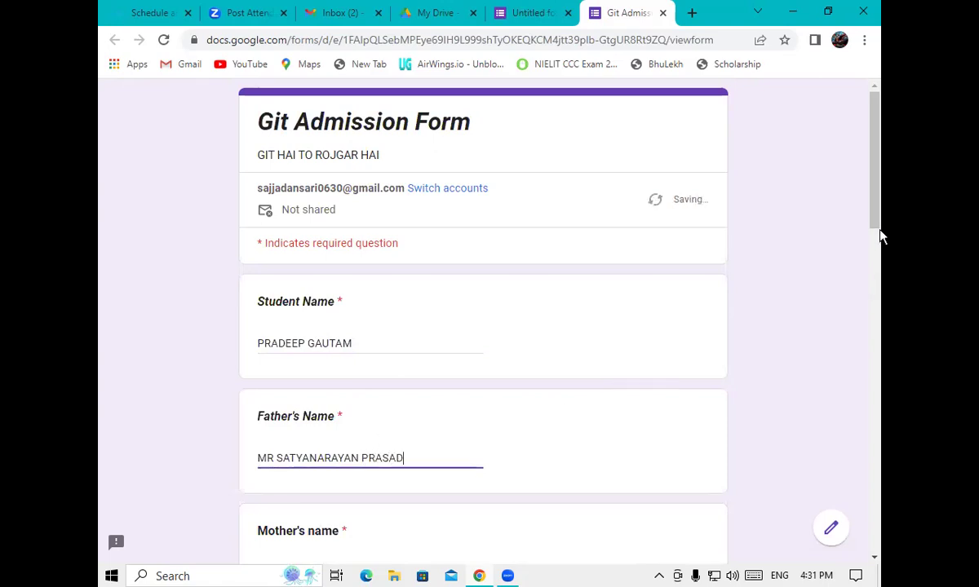
Fill in a sample mother's name and postal address
left_click_drag(873, 233, 873, 326)
left_click(345, 285)
type("MRS")
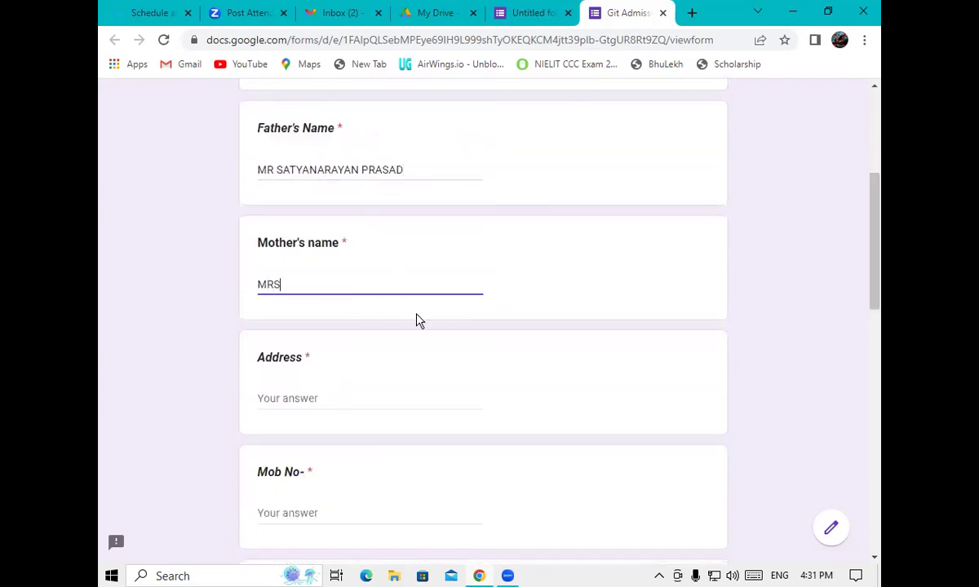
left_click(368, 398)
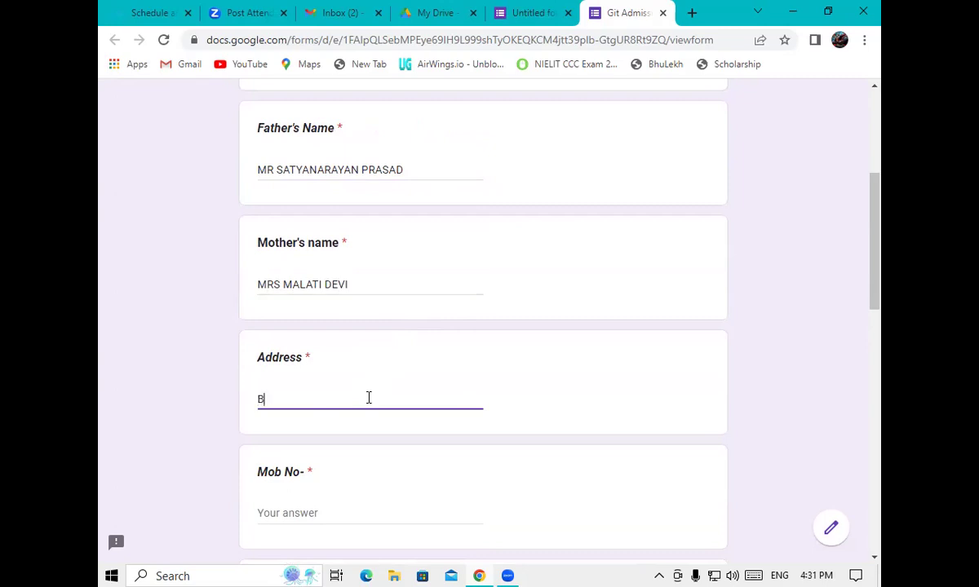
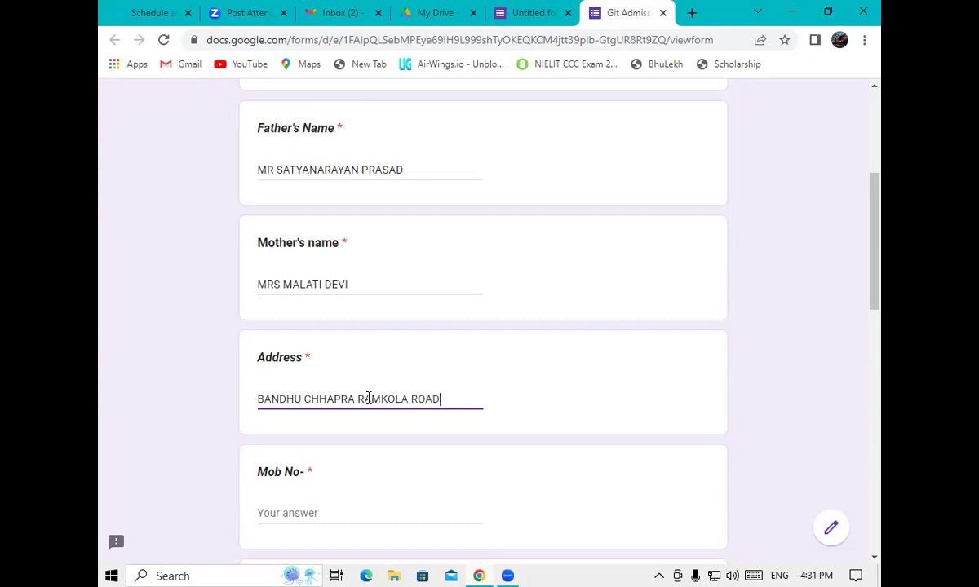
scroll(877, 300, "down", 3)
Enter a mobile number, choose the ADCA course, add a Gmail address and submit
left_click(299, 299)
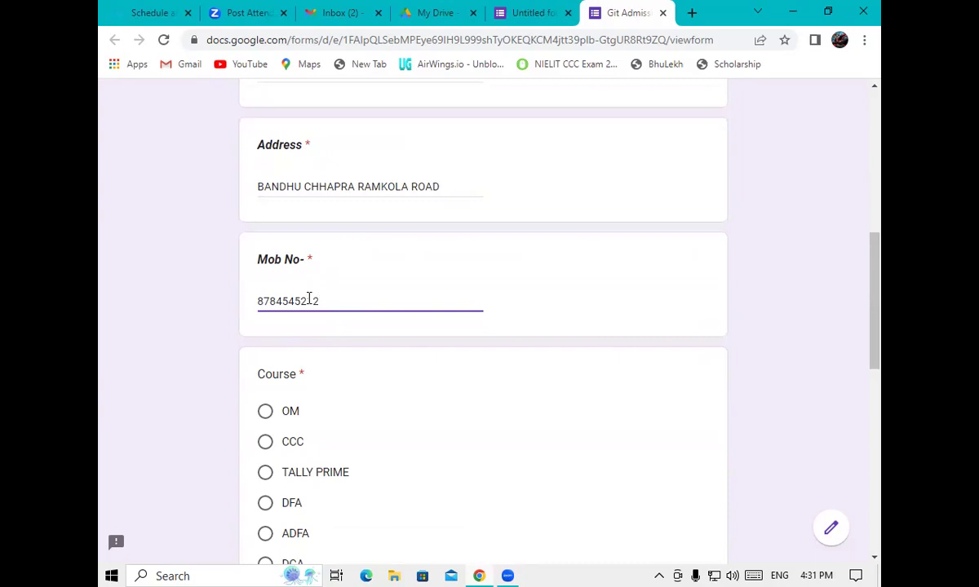
scroll(879, 346, "down", 3)
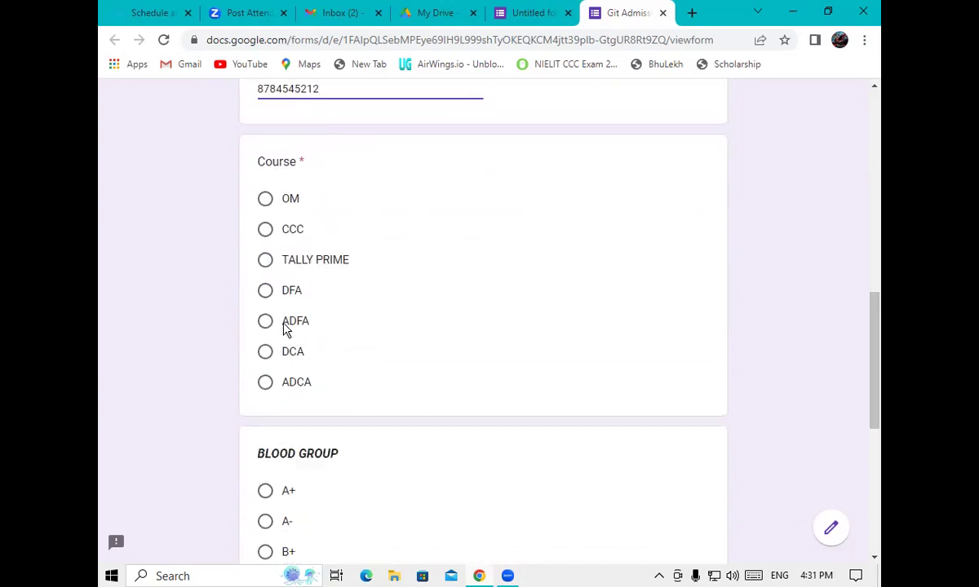
left_click(266, 385)
left_click_drag(881, 367, 880, 499)
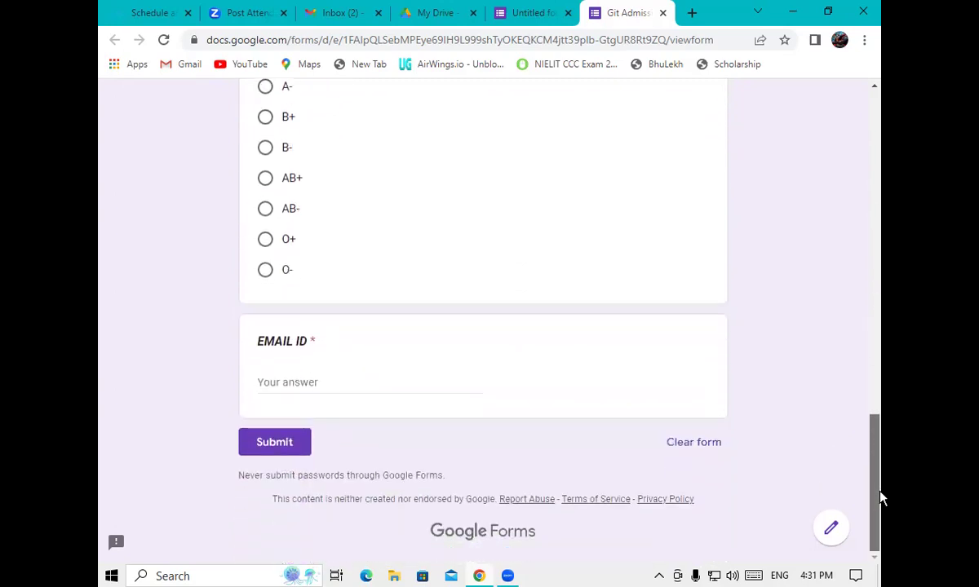
left_click(317, 382)
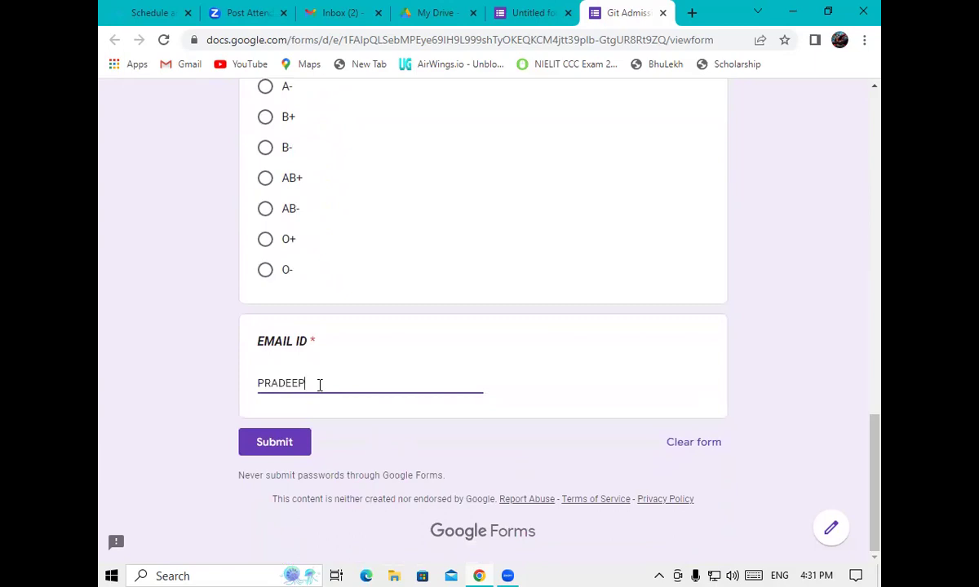
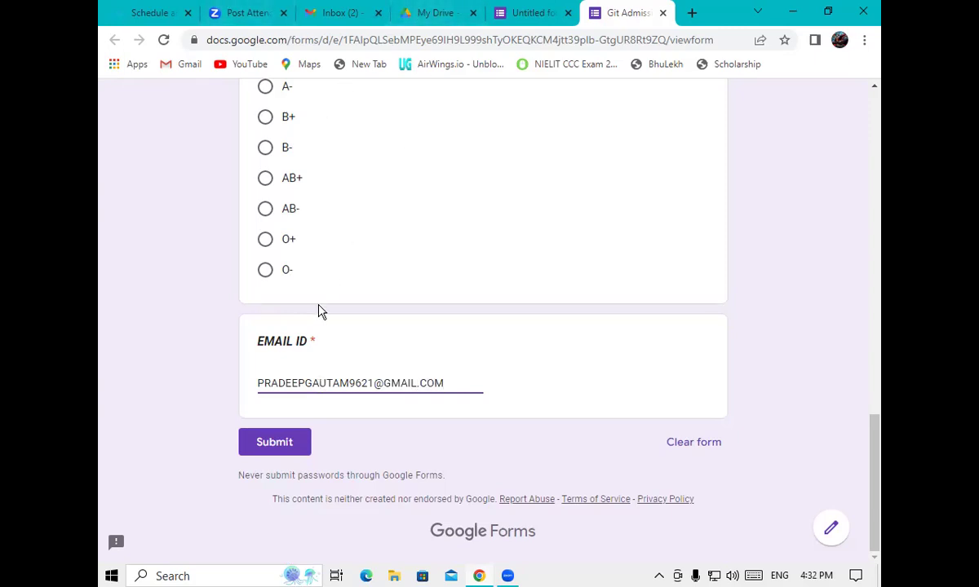
left_click(274, 445)
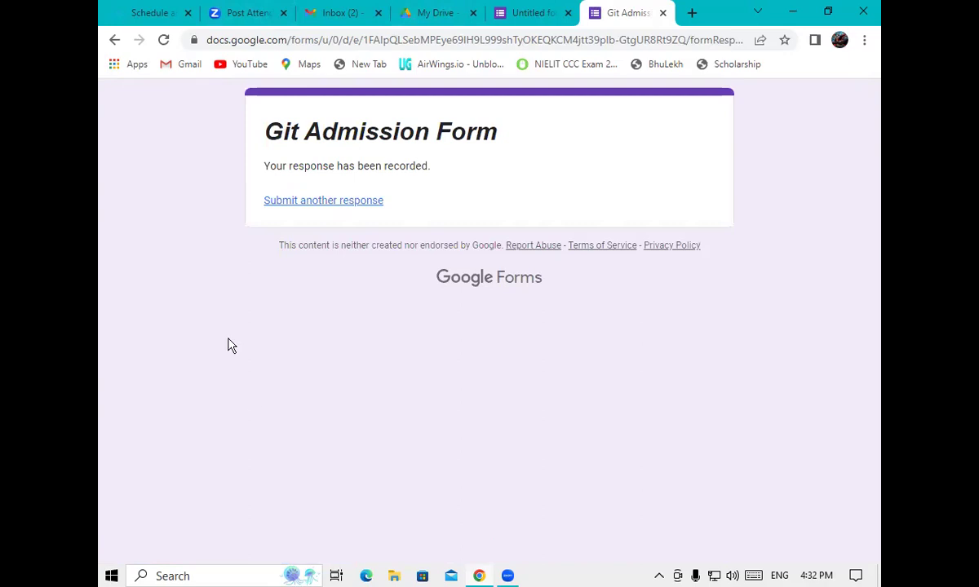
In the editor's Responses tab, review the 1 response and start linking to Sheets
left_click(514, 13)
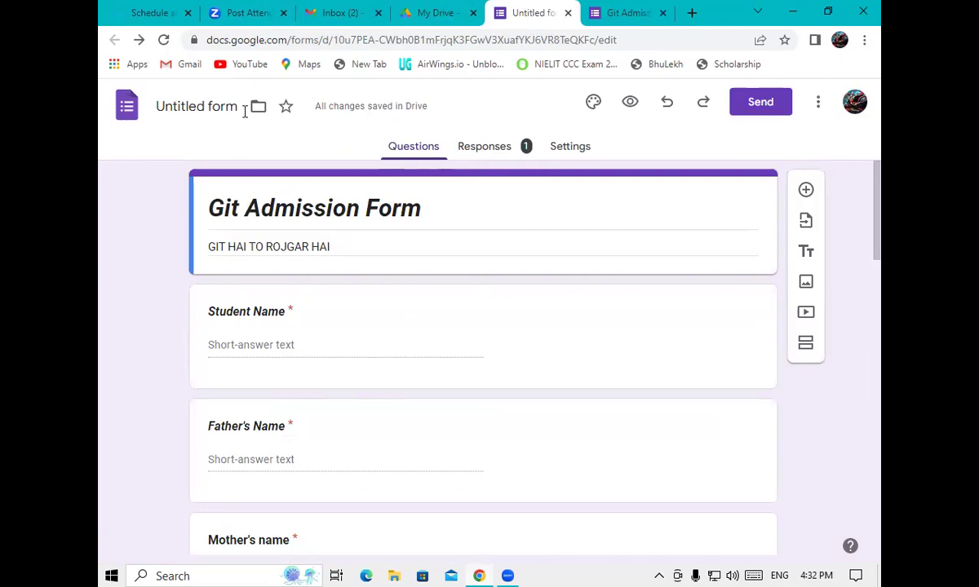
left_click(484, 150)
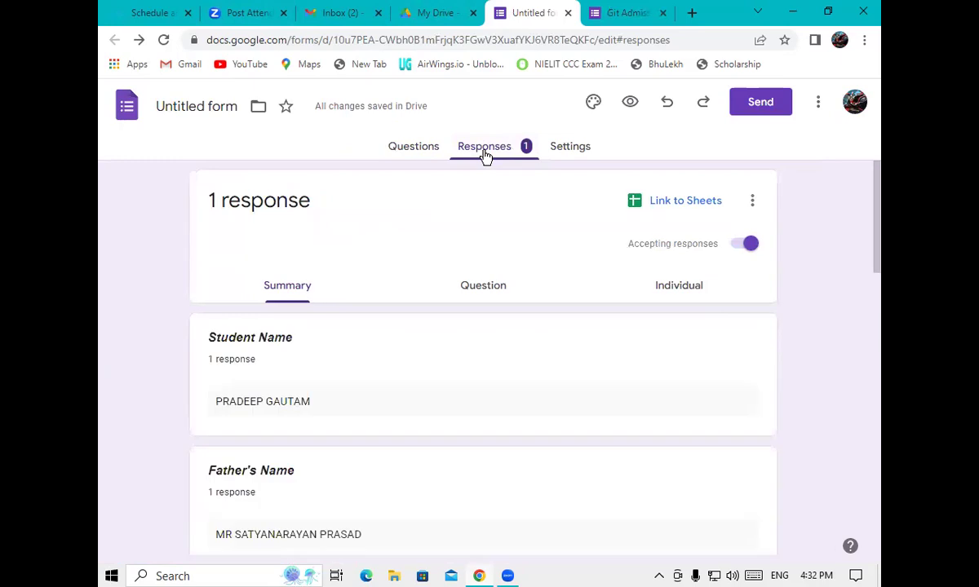
left_click_drag(878, 247, 872, 551)
left_click_drag(871, 497, 856, 224)
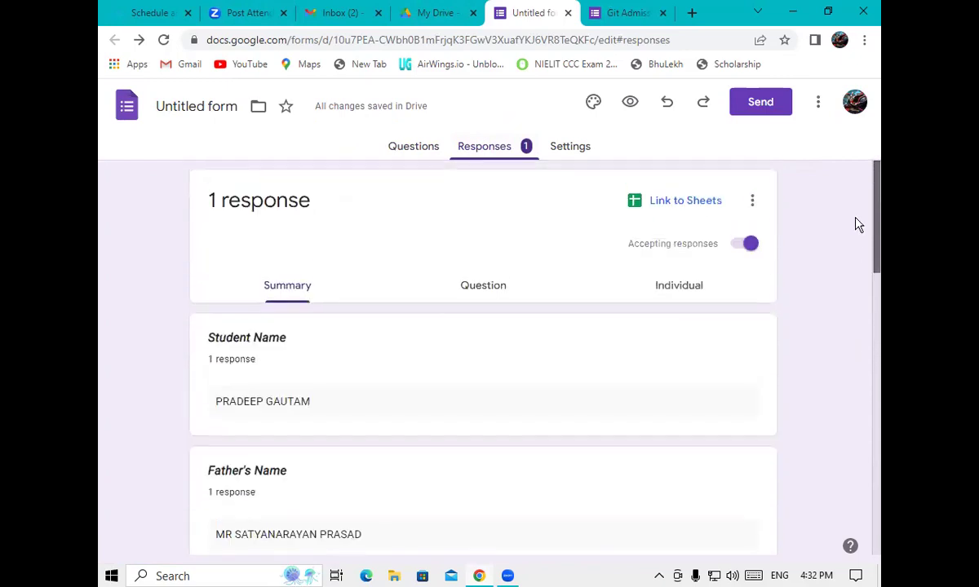
left_click(659, 204)
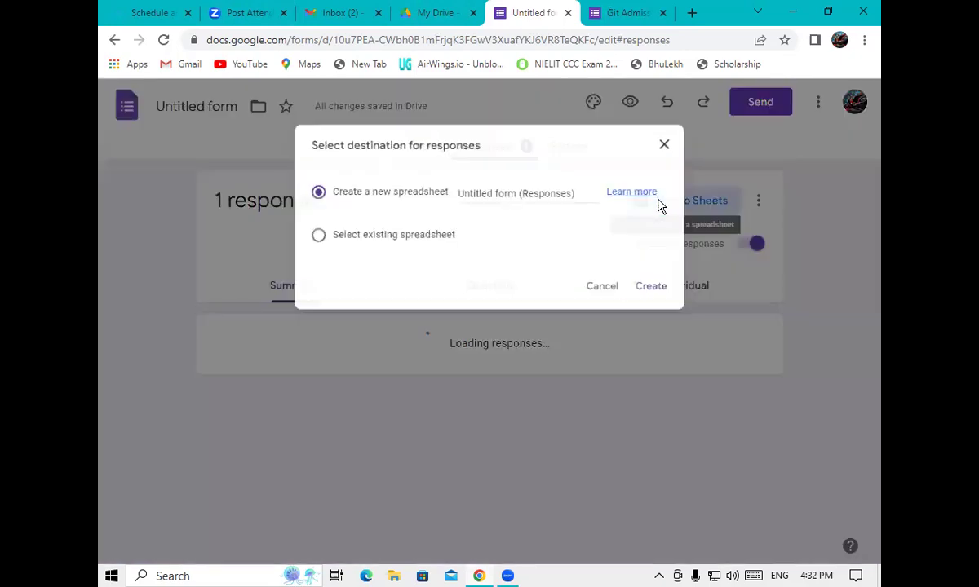
Create the new 'Untitled form (Responses)' spreadsheet for the responses
left_click(672, 293)
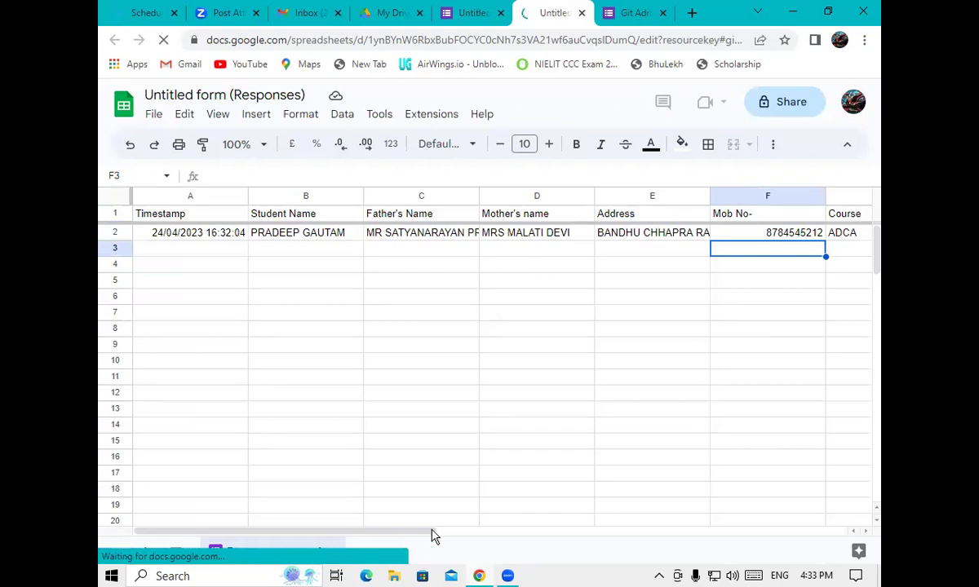
Review sheet columns F–K, checking the blank BLOOD GROUP answer in H2, then return to the form
left_click(594, 535)
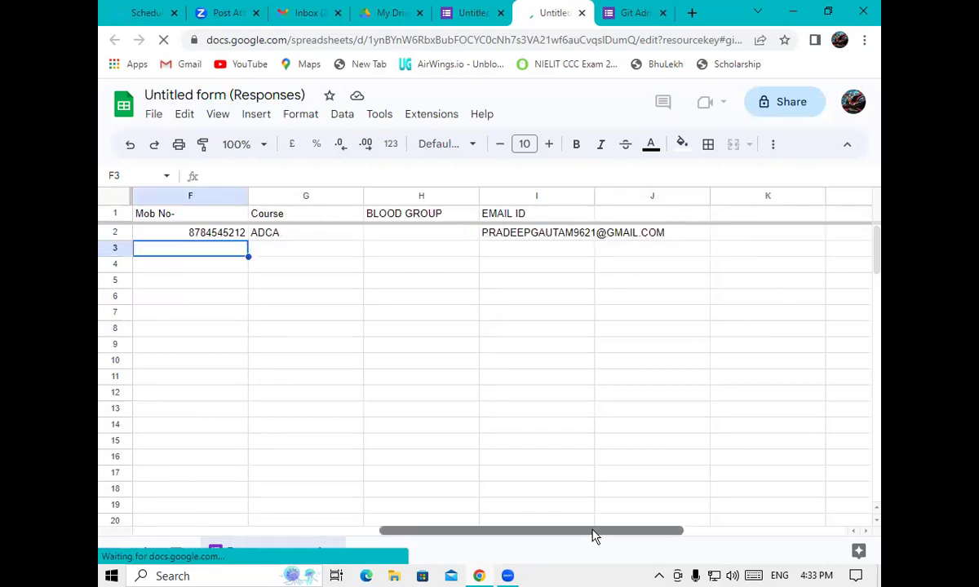
left_click(401, 237)
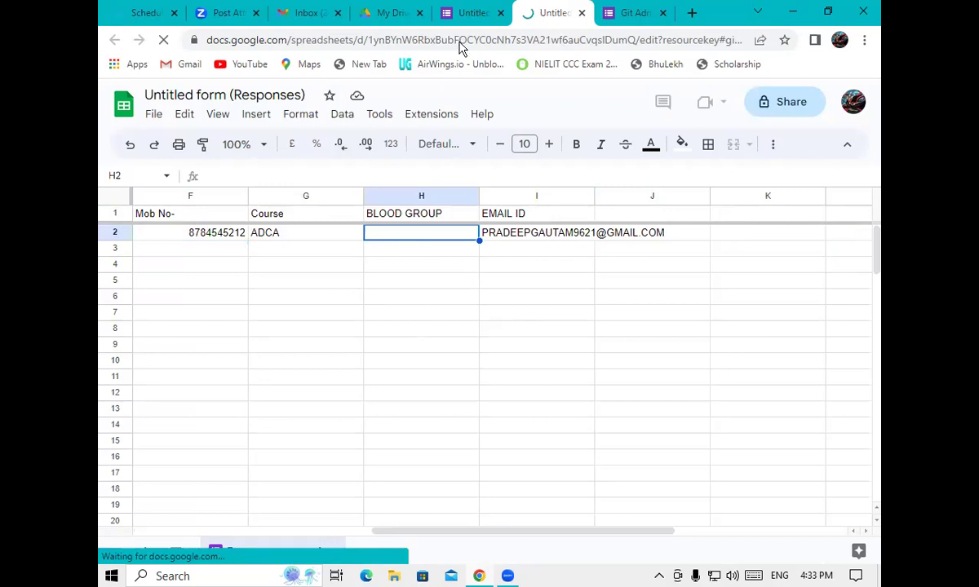
key("ctrl+shift+Tab")
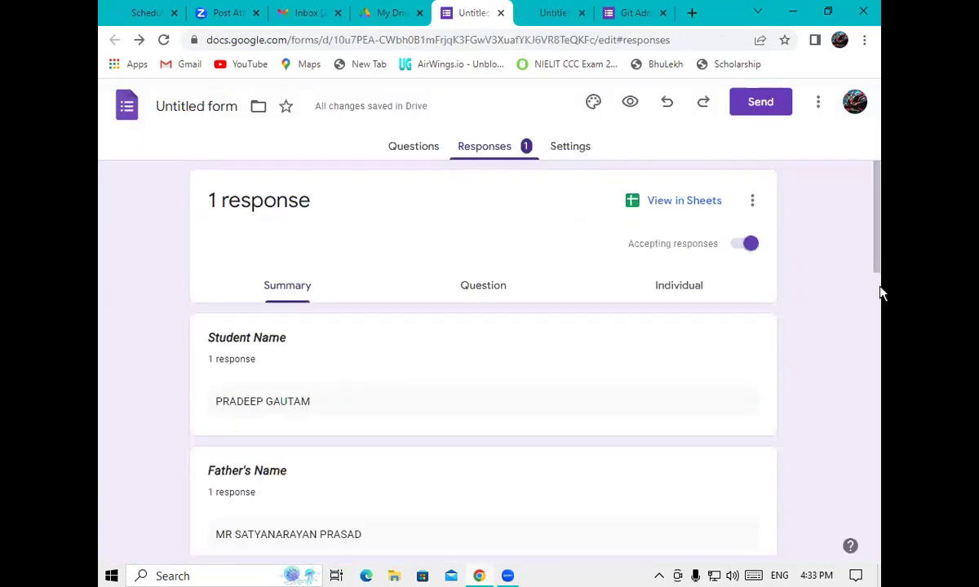
Add a new question above Student Name titled PHOTO, formatted bold and italic
left_click(414, 146)
left_click_drag(881, 190, 881, 310)
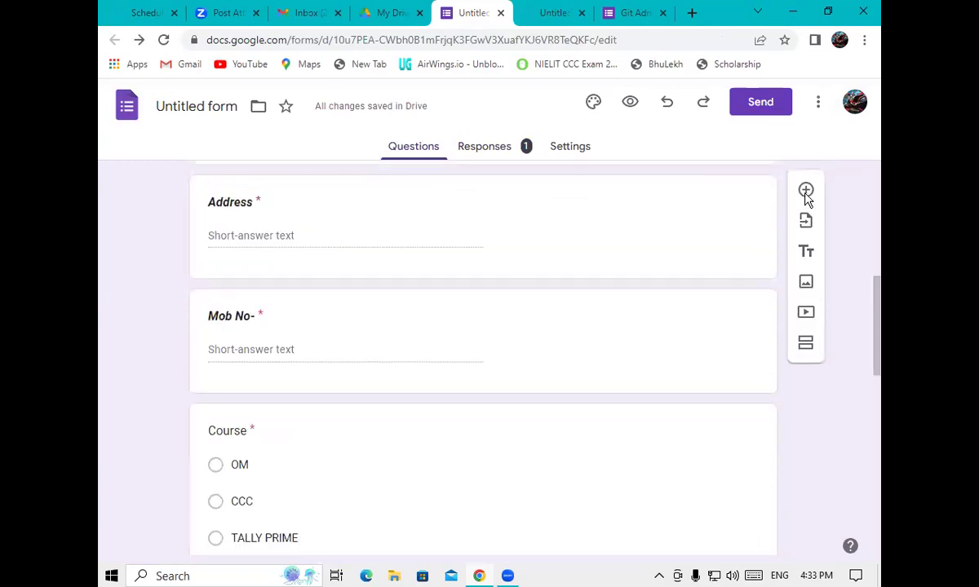
left_click(806, 192)
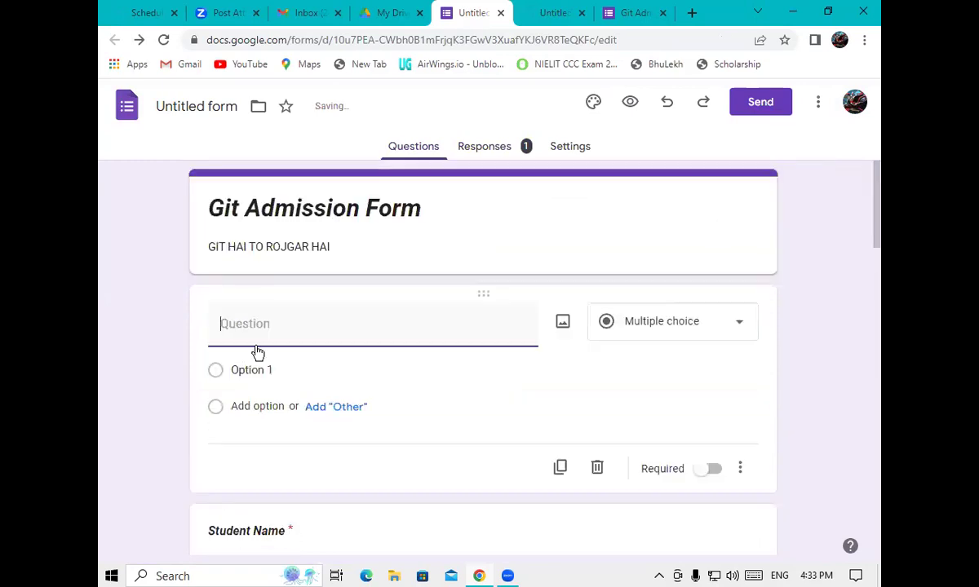
left_click(248, 326)
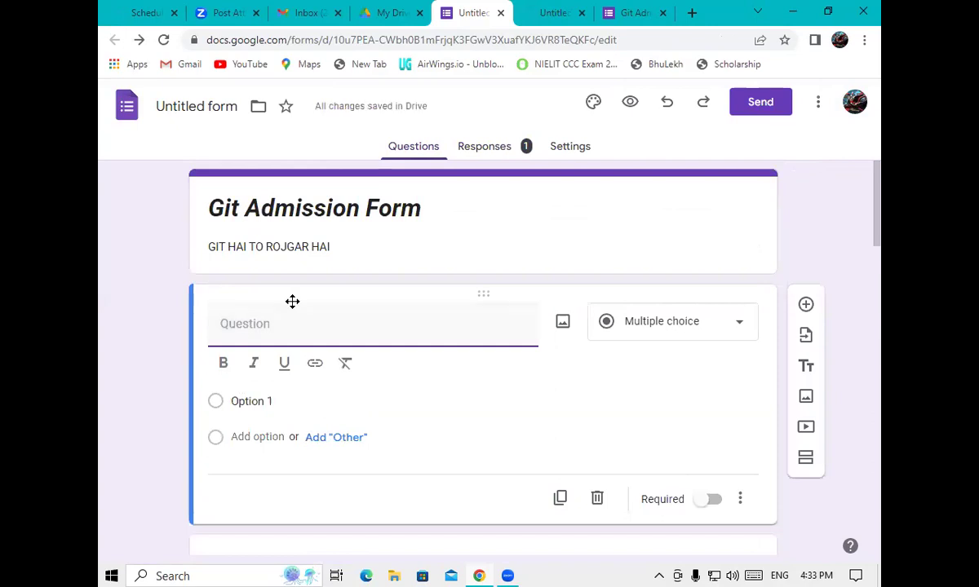
type("PHOT")
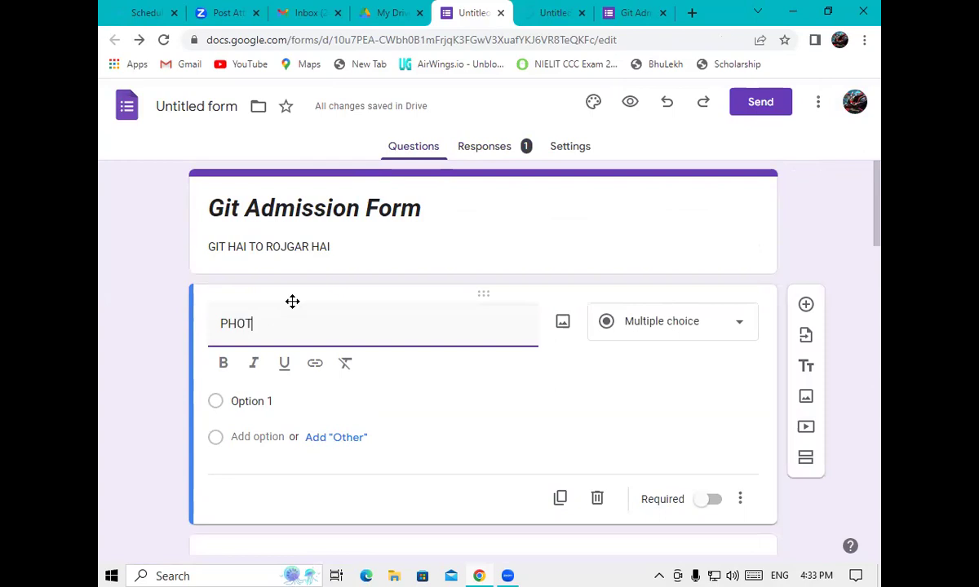
type("O")
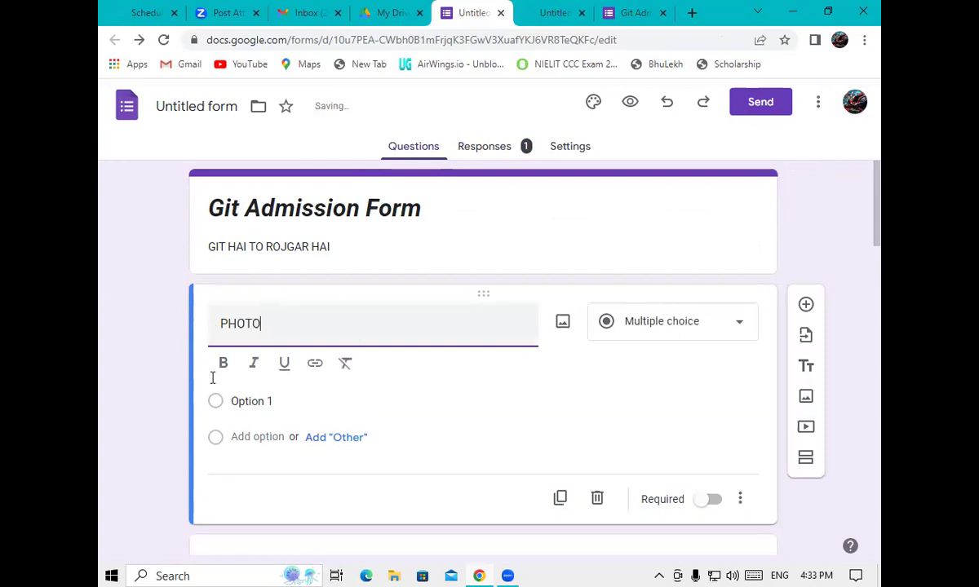
key("ctrl+a")
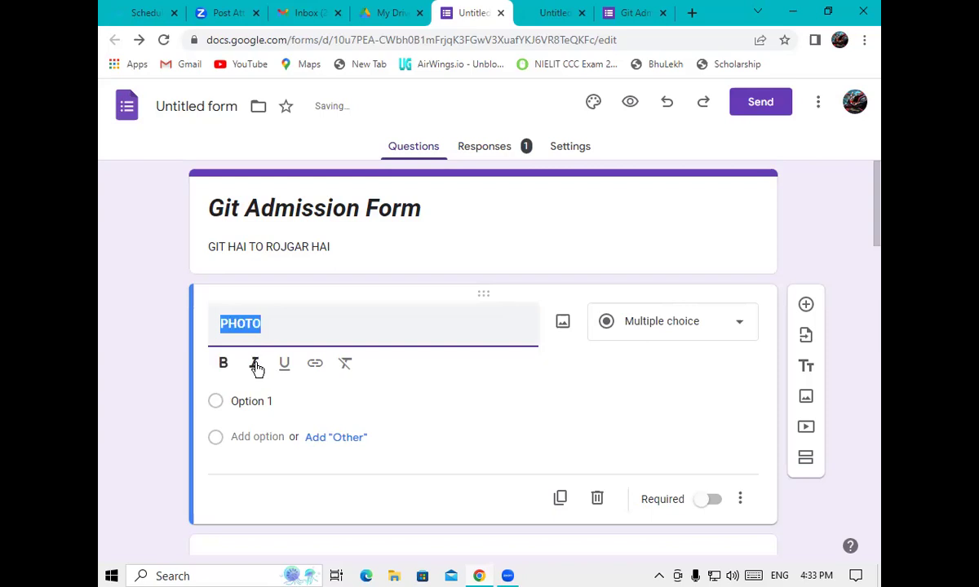
key("ctrl+b")
left_click(255, 367)
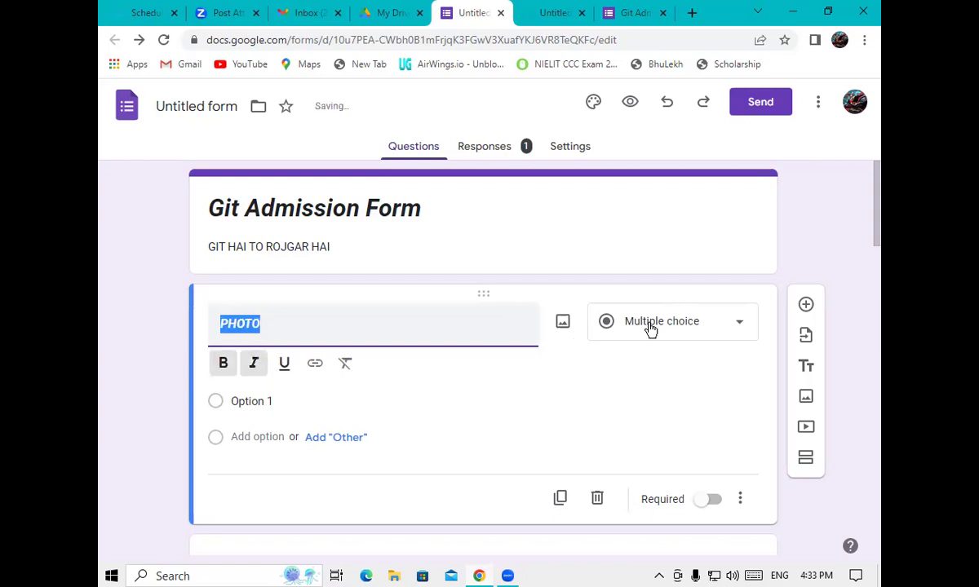
left_click(650, 328)
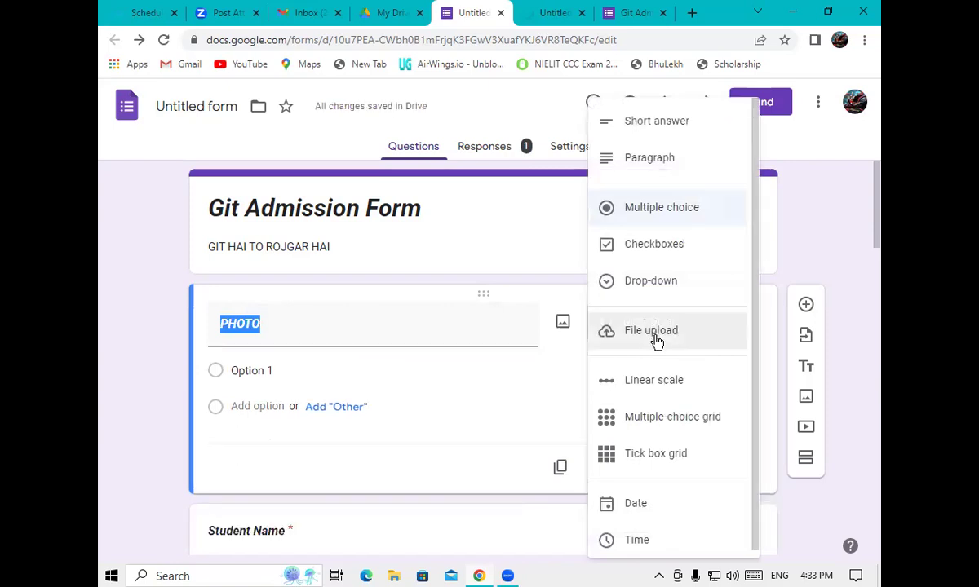
Change PHOTO to a File upload question and accept the Drive upload notice with Continue
left_click(656, 341)
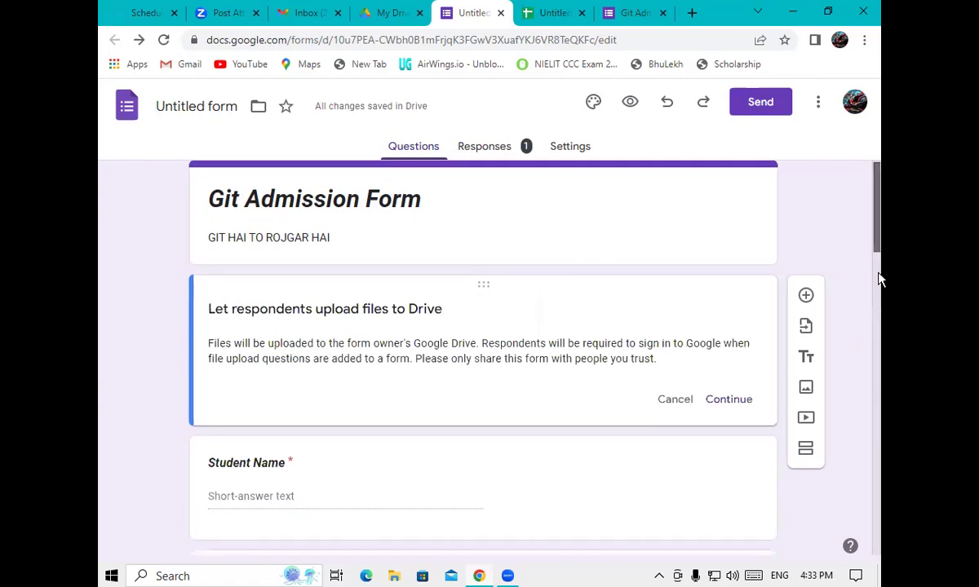
scroll(880, 275, "down", 2)
scroll(875, 367, "down", 1)
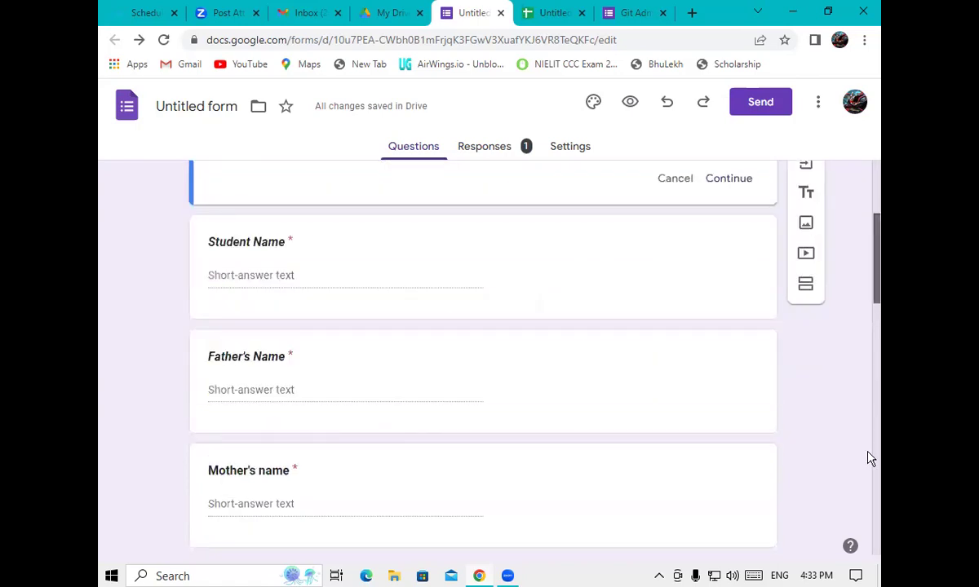
scroll(863, 514, "down", 10)
scroll(859, 554, "down", 3)
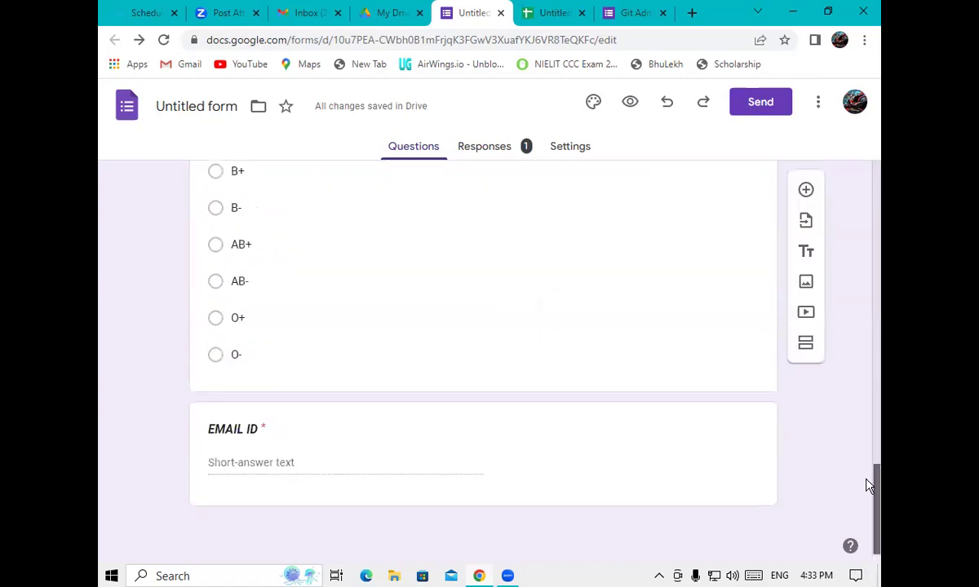
scroll(867, 367, "up", 2)
scroll(862, 261, "up", 10)
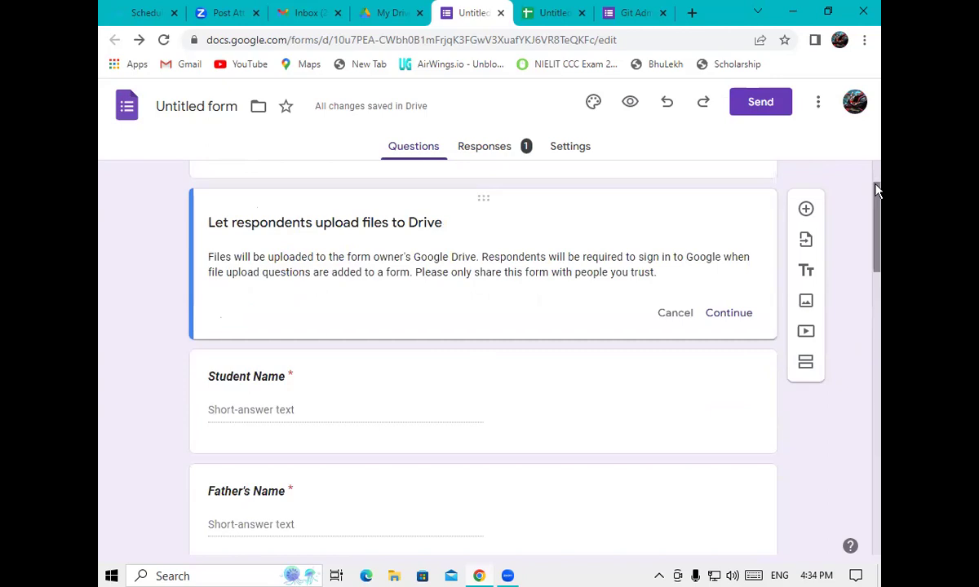
scroll(875, 196, "up", 2)
scroll(877, 236, "down", 4)
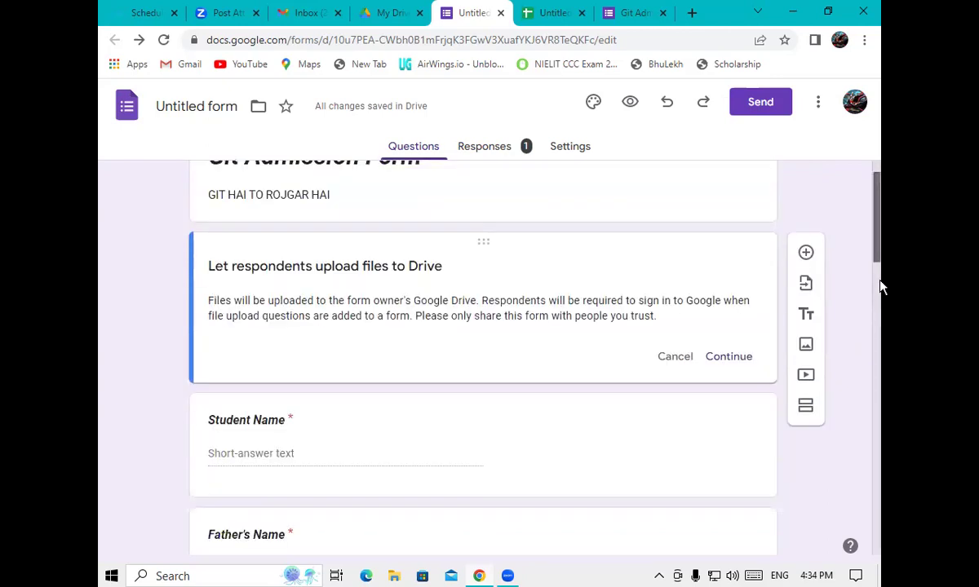
scroll(878, 367, "down", 5)
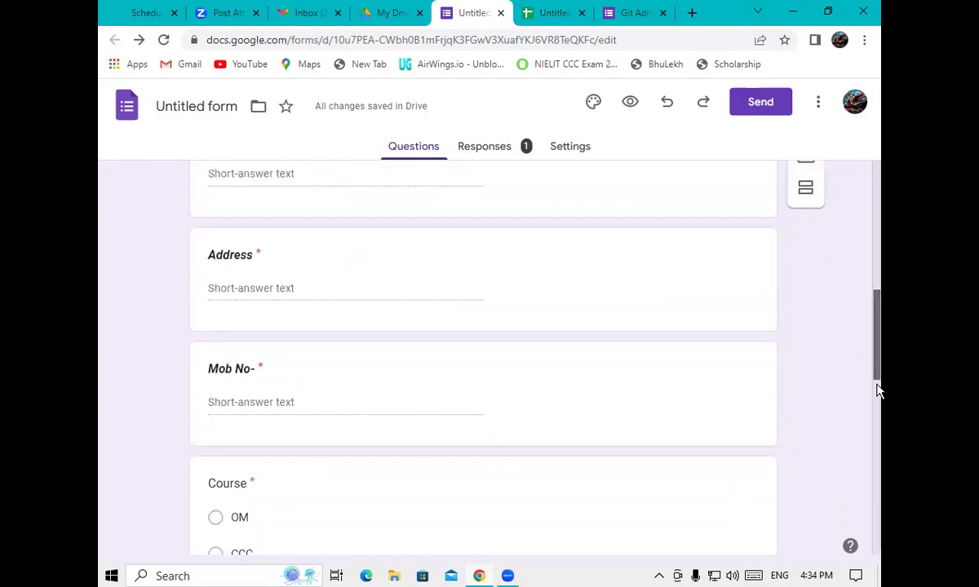
scroll(878, 473, "down", 4)
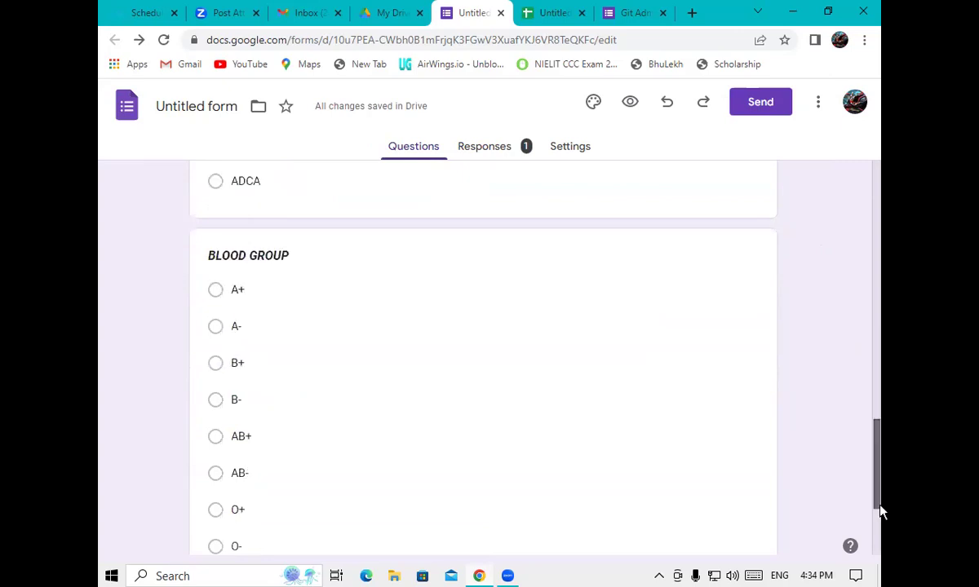
scroll(878, 505, "down", 3)
scroll(863, 244, "up", 10)
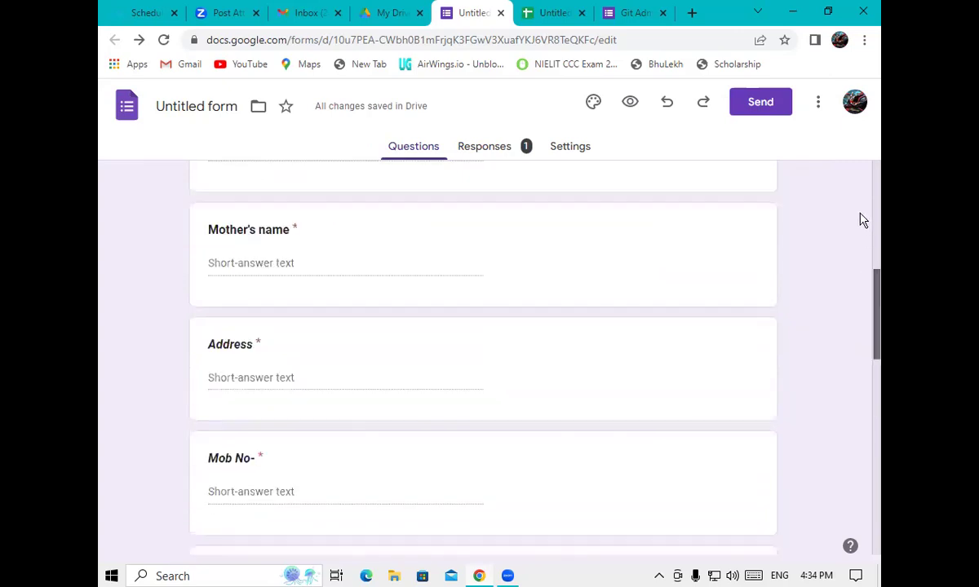
scroll(861, 221, "up", 5)
scroll(863, 198, "up", 1)
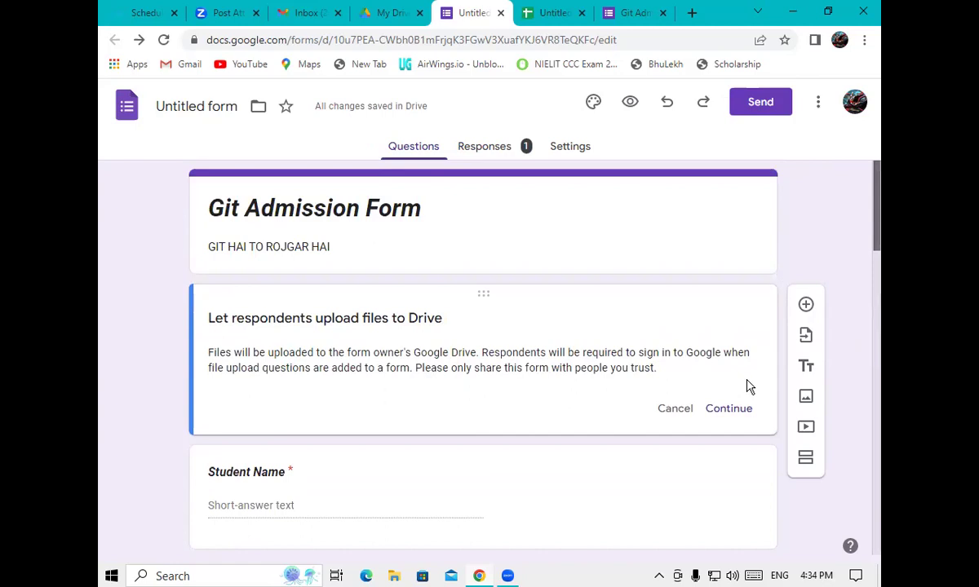
left_click(752, 410)
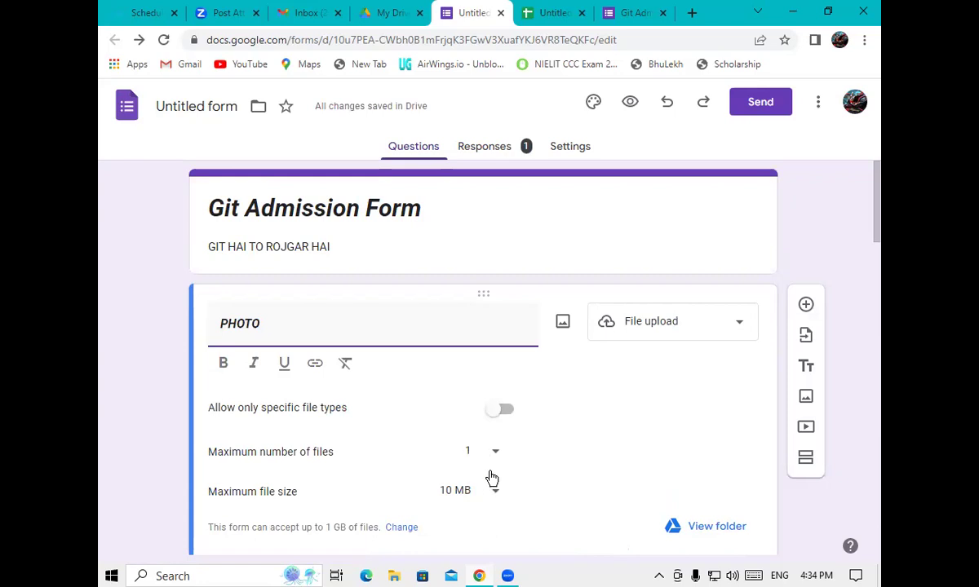
Restrict PHOTO uploads to Image files only and make the question required
left_click(503, 416)
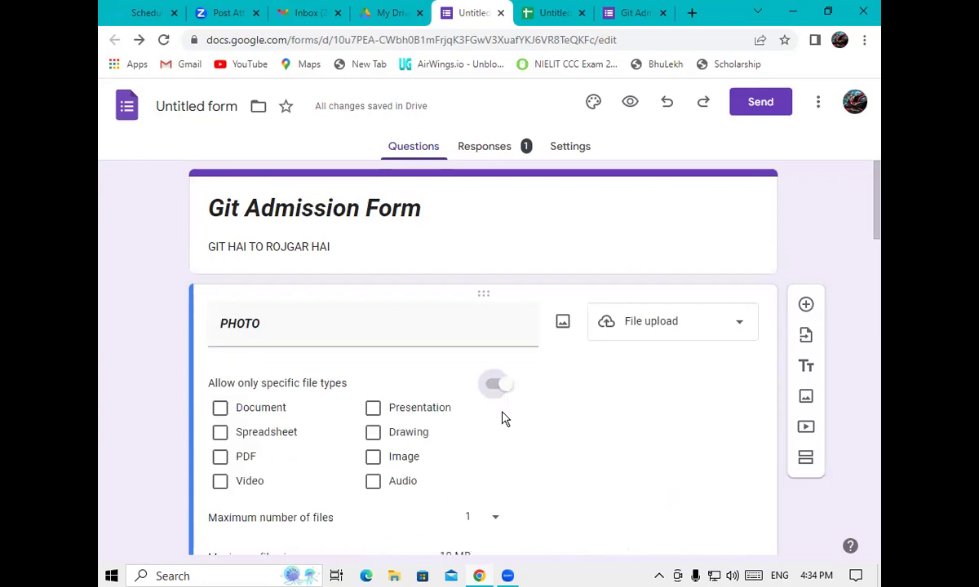
left_click(373, 453)
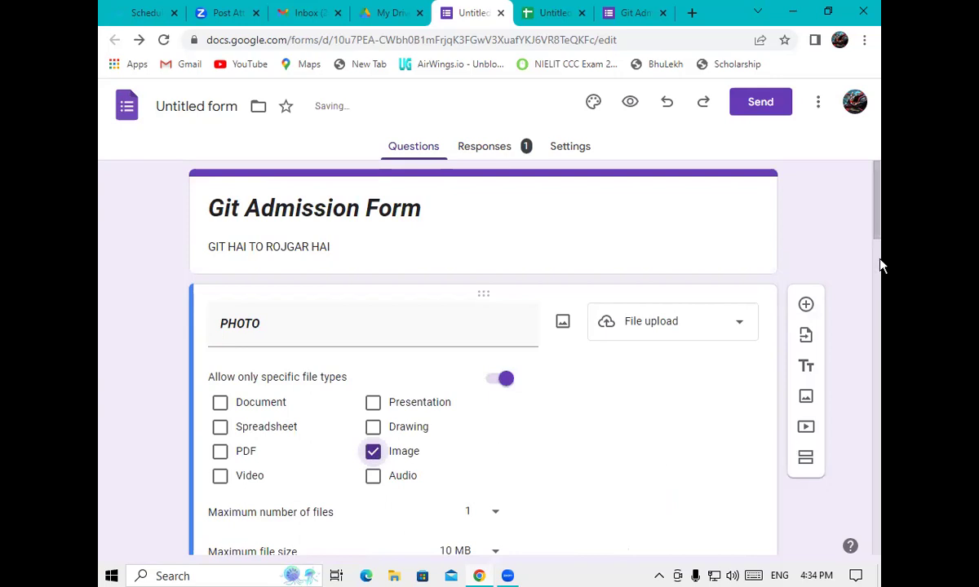
scroll(880, 273, "down", 3)
scroll(880, 293, "down", 1)
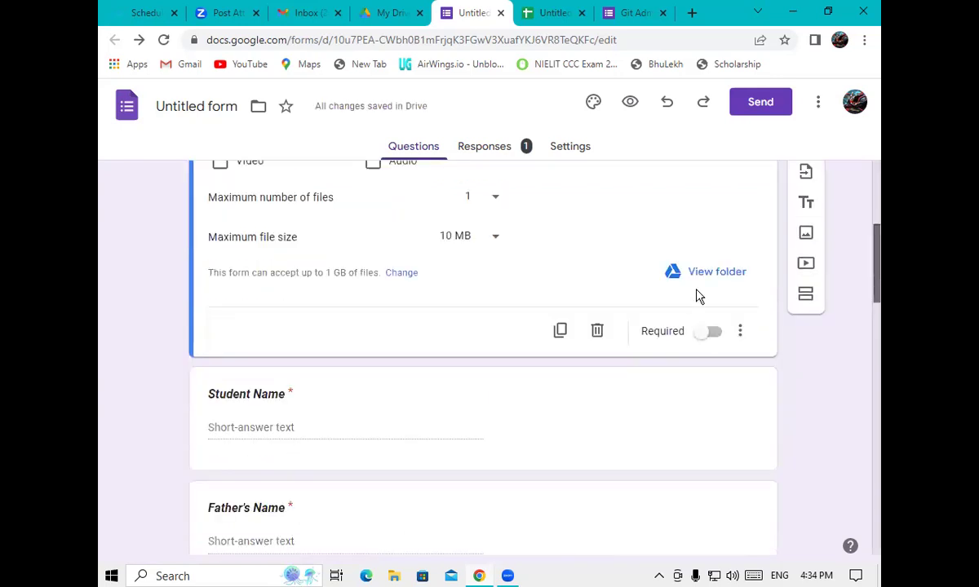
scroll(701, 294, "down", 1)
left_click(706, 288)
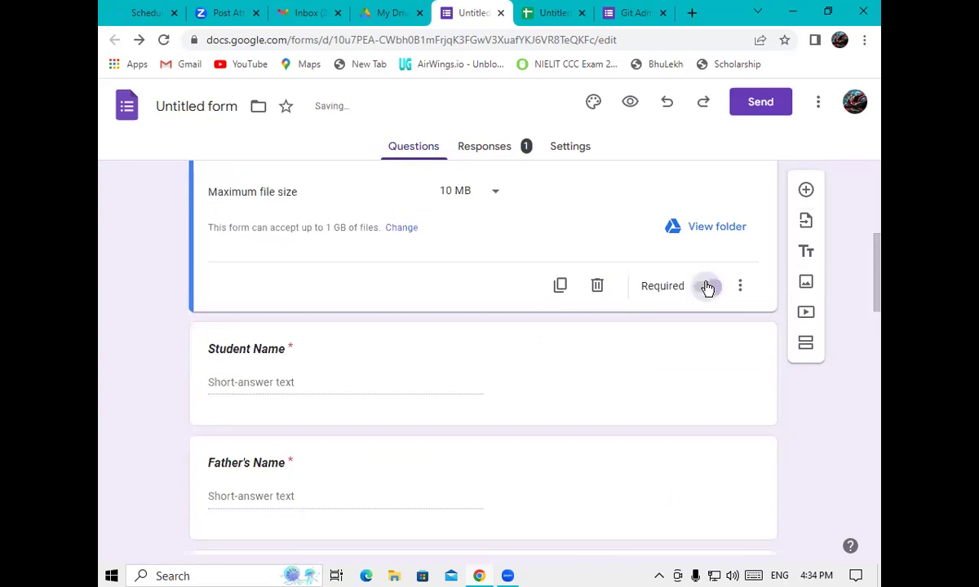
Briefly view the Drive folder for uploaded photos, then close it and return to the form
left_click(738, 235)
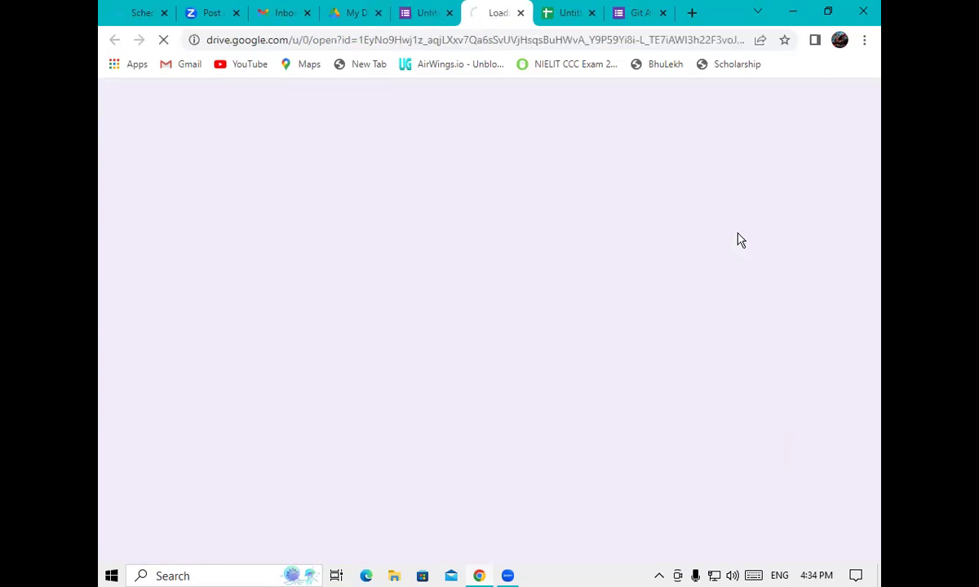
left_click(519, 18)
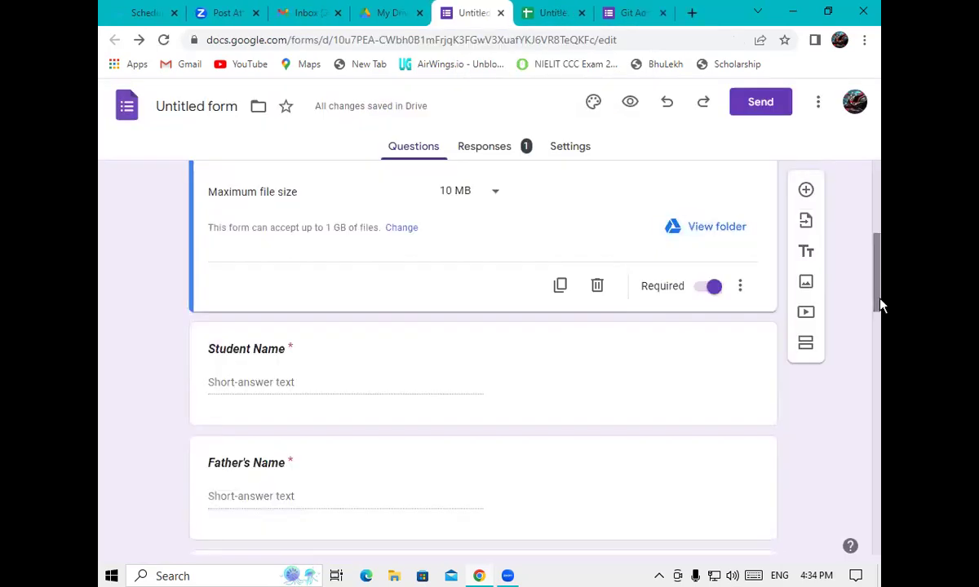
scroll(879, 293, "down", 1)
scroll(628, 138, "up", 5)
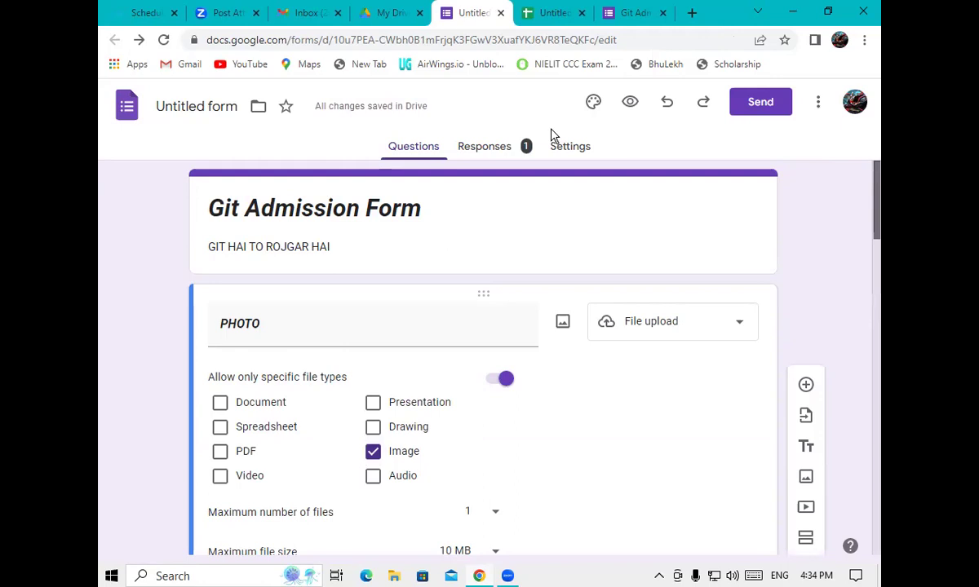
In the form preview, upload ffff.jpg from Camera Roll as the PHOTO answer
left_click(630, 103)
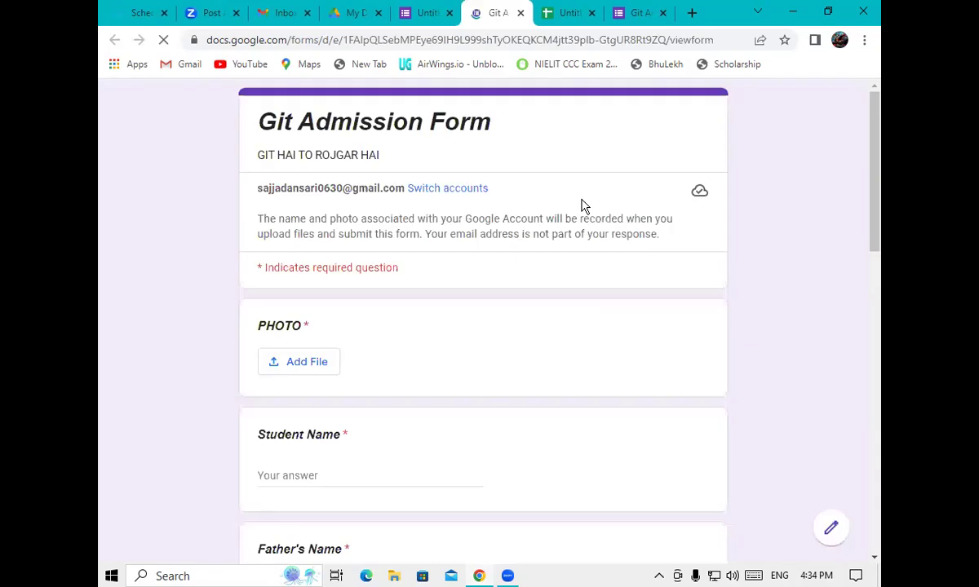
left_click(300, 369)
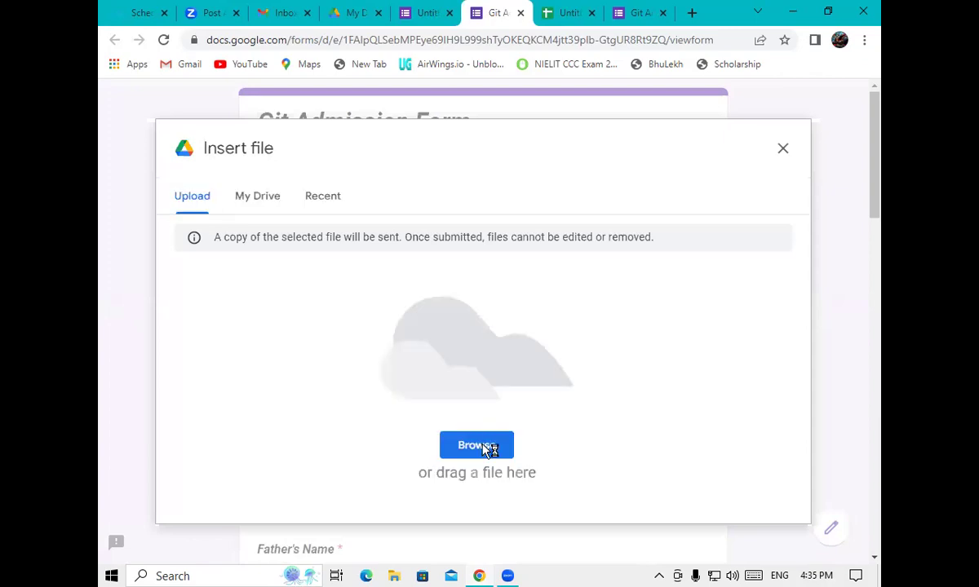
left_click(488, 445)
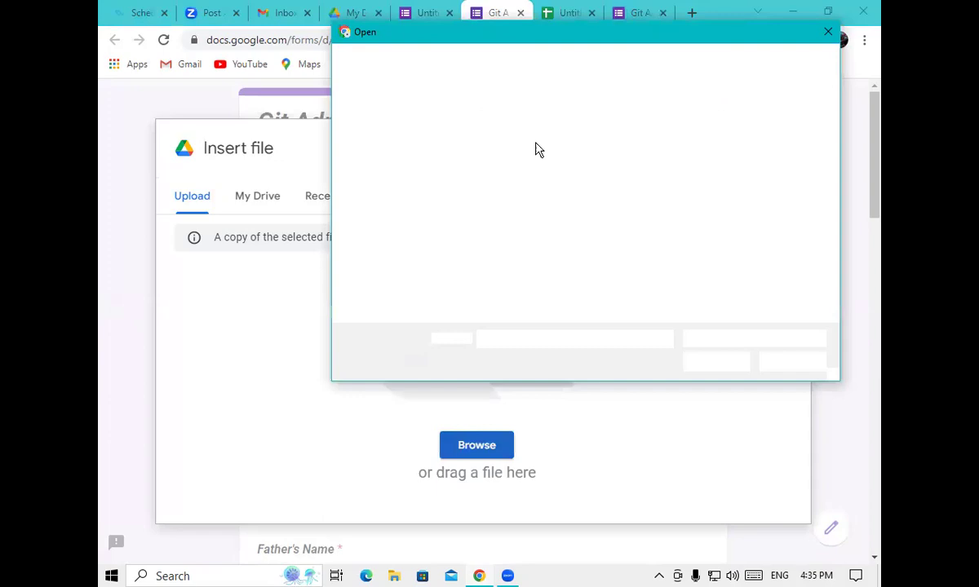
left_click(514, 163)
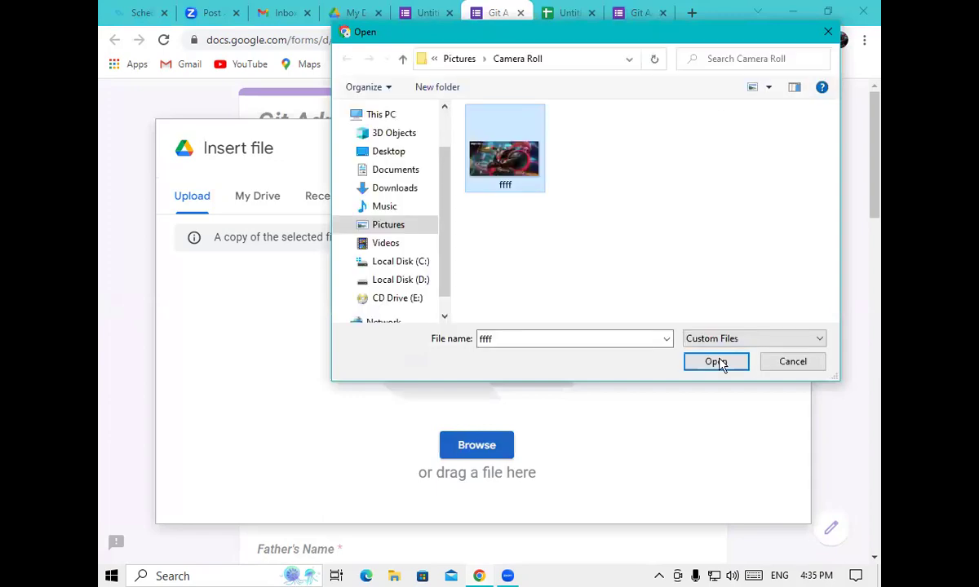
left_click(717, 361)
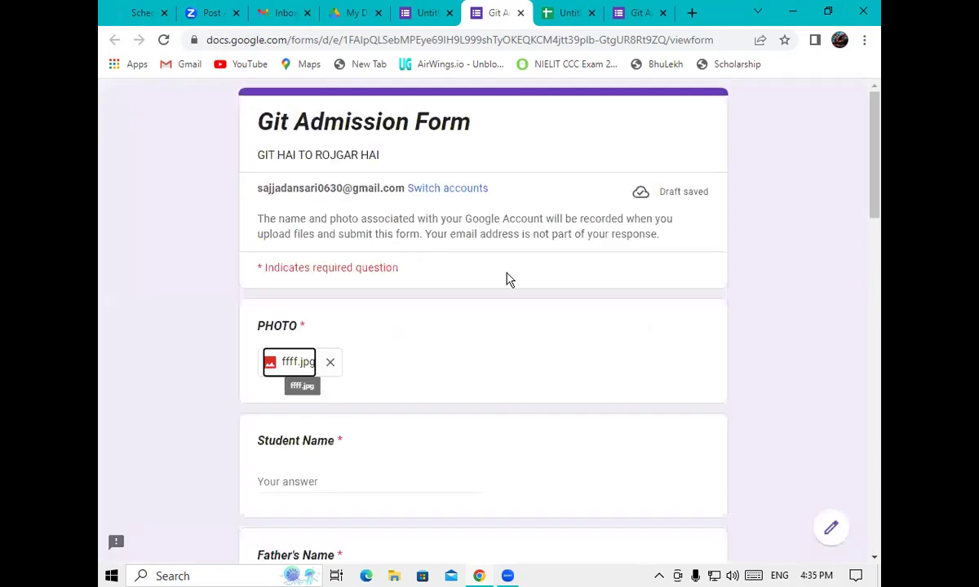
left_click_drag(876, 163, 881, 194)
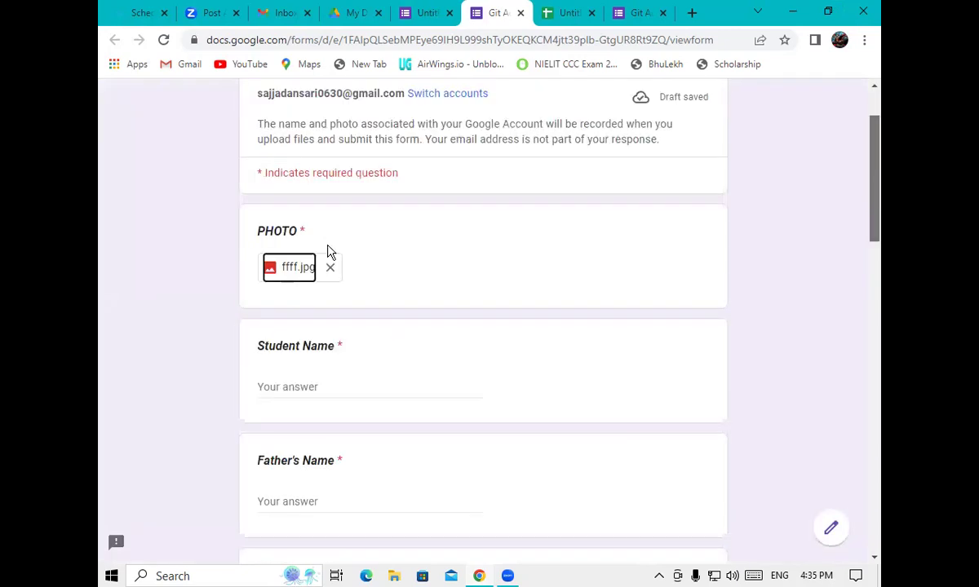
Fill in test answers for Student Name, Father's Name, Mother's name and Address
scroll(315, 320, "down", 1)
left_click(306, 325)
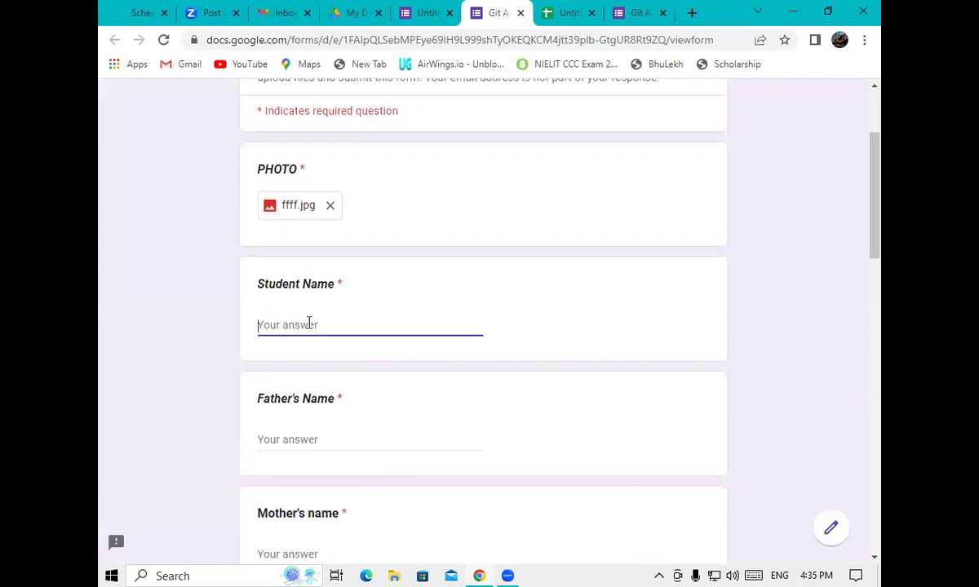
type("SRV")
left_click(294, 439)
type("MK")
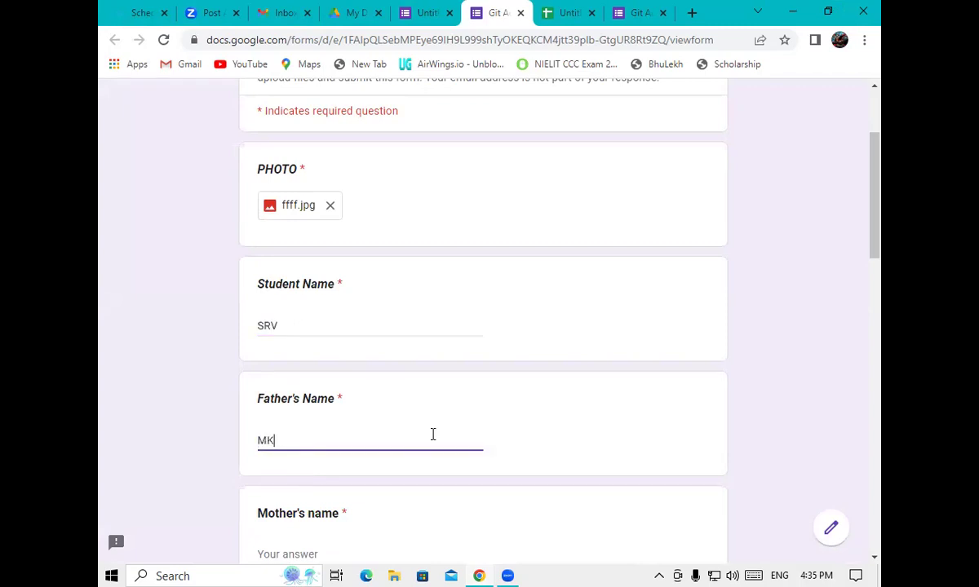
scroll(335, 346, "down", 3)
left_click(334, 346)
type("RK")
left_click(342, 458)
type("MN")
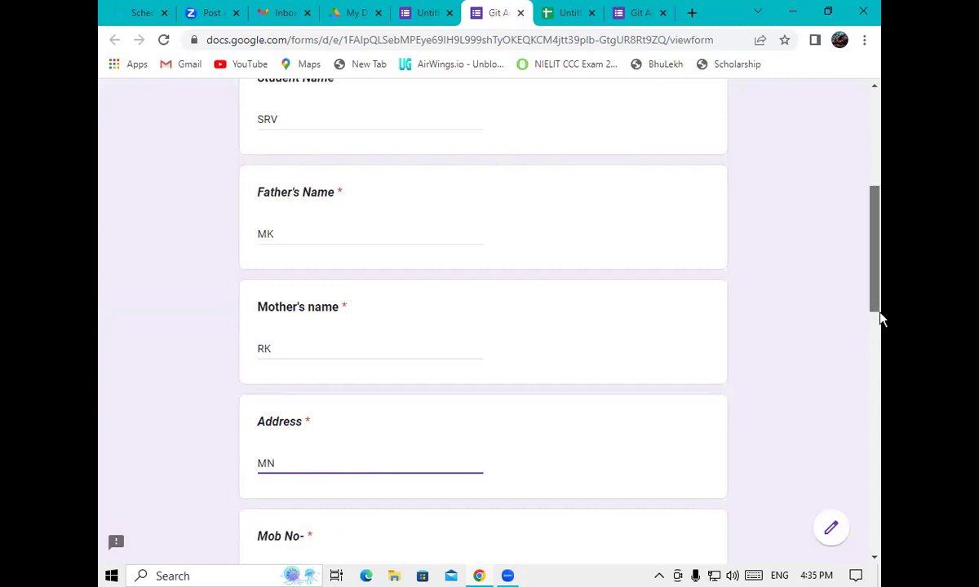
Enter the mobile number, choose B+ blood group, fill in the email ID and submit the response
scroll(881, 320, "down", 3)
left_click(331, 328)
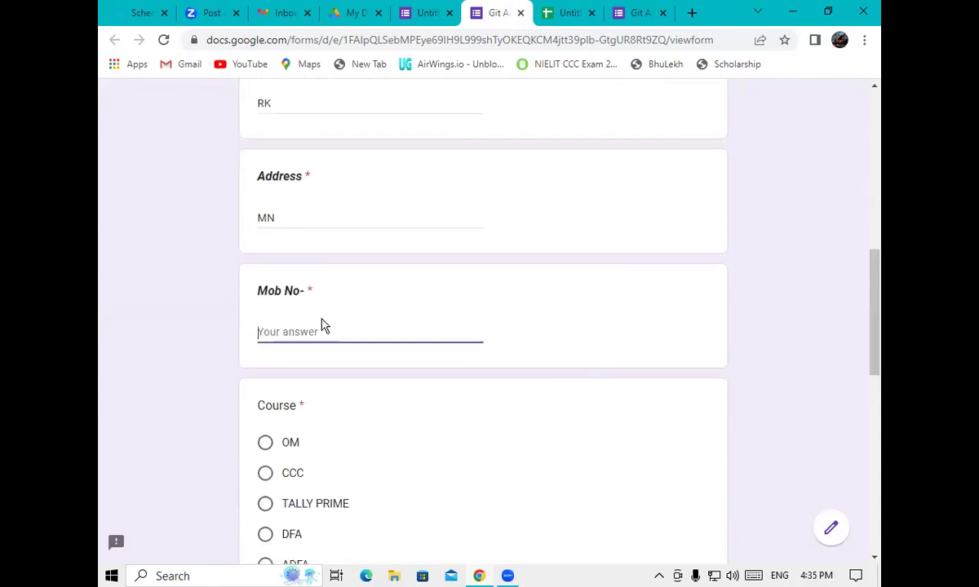
type("9")
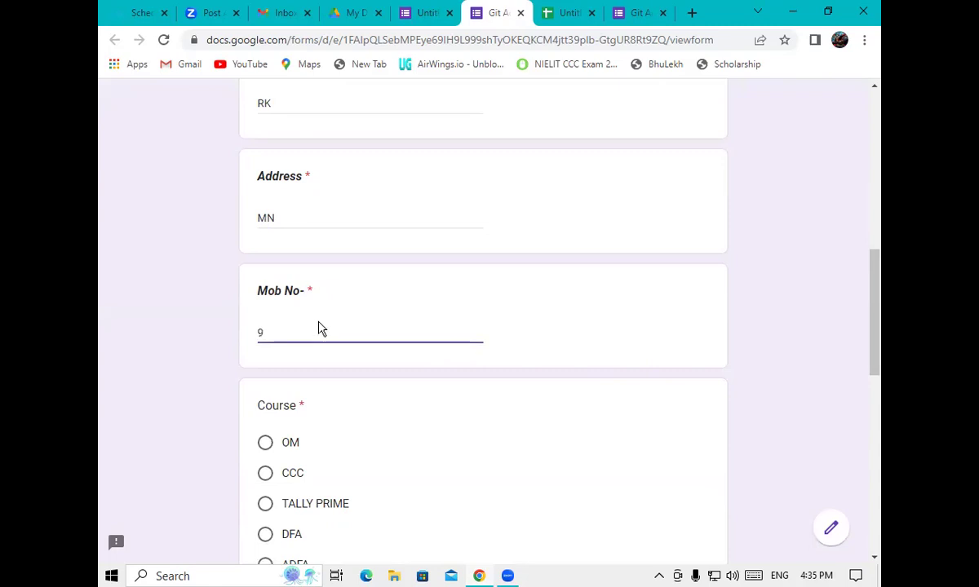
type("628")
scroll(881, 326, "down", 4)
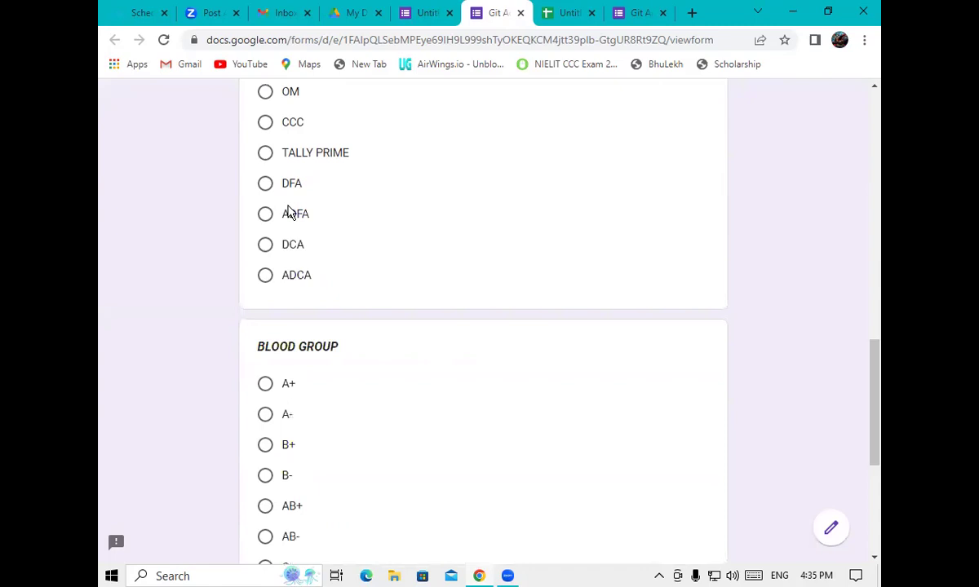
scroll(880, 384, "down", 2)
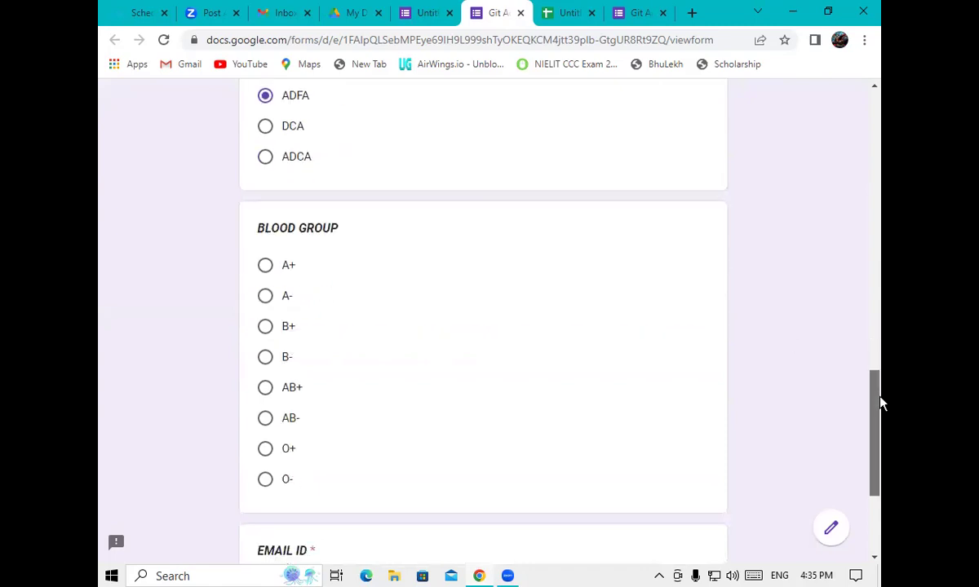
left_click(265, 317)
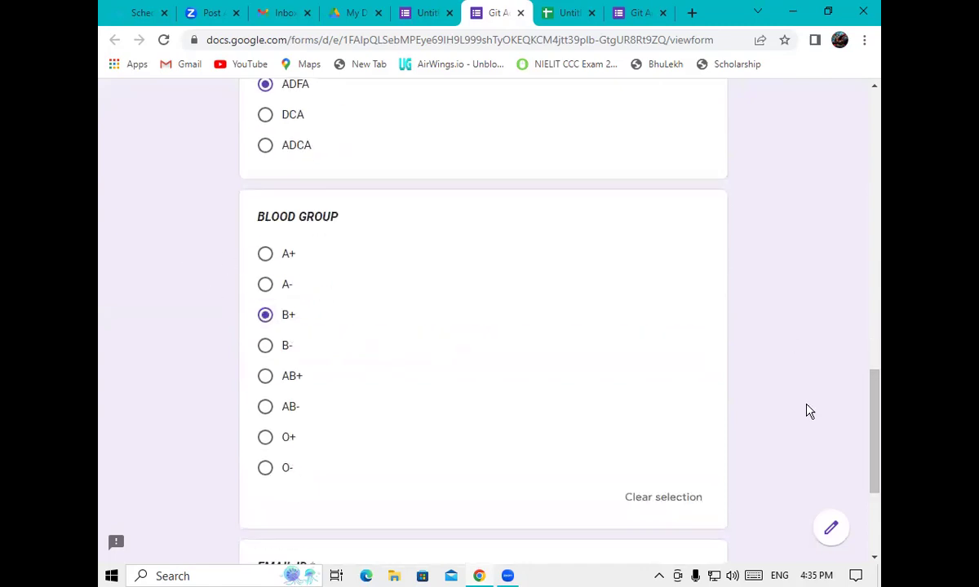
left_click_drag(881, 465, 881, 575)
left_click(300, 382)
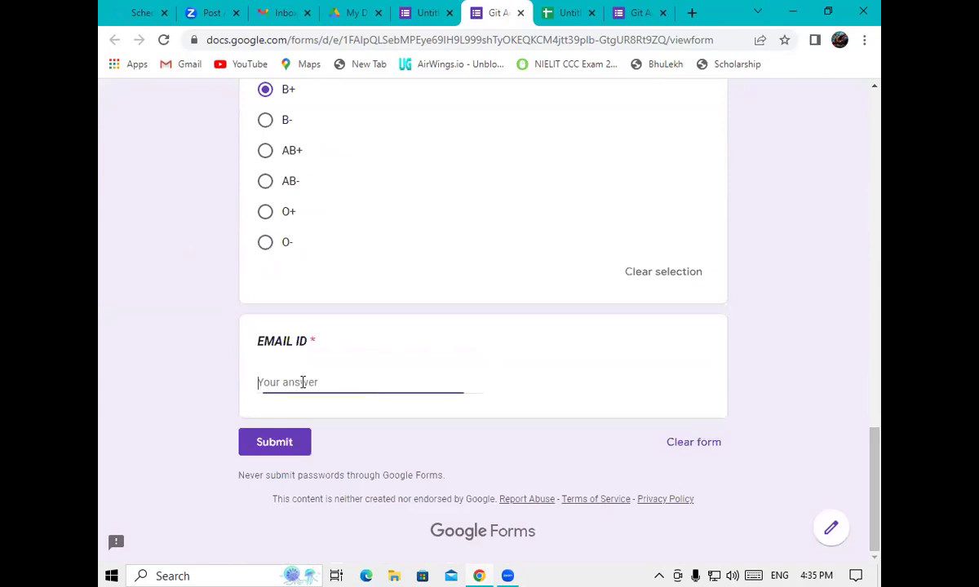
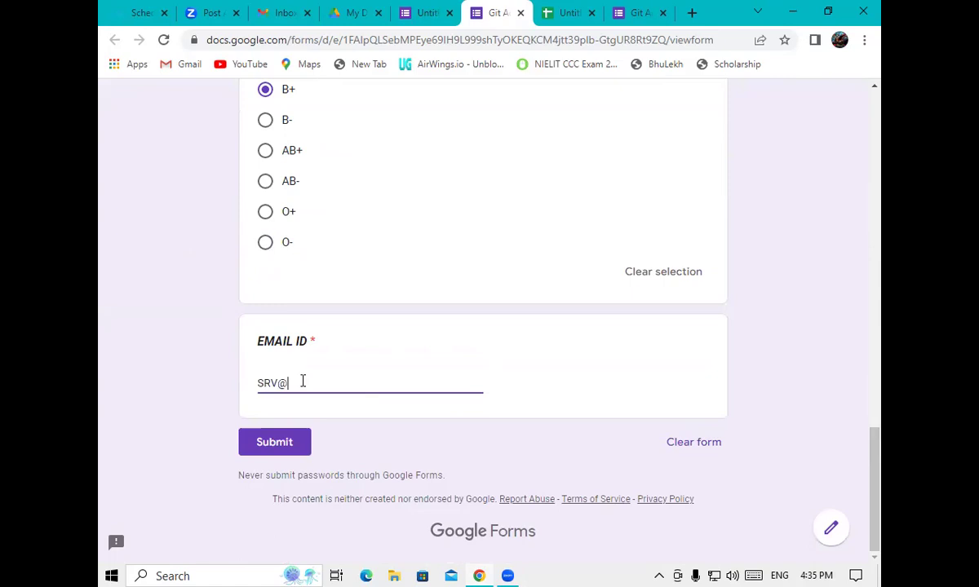
left_click(285, 442)
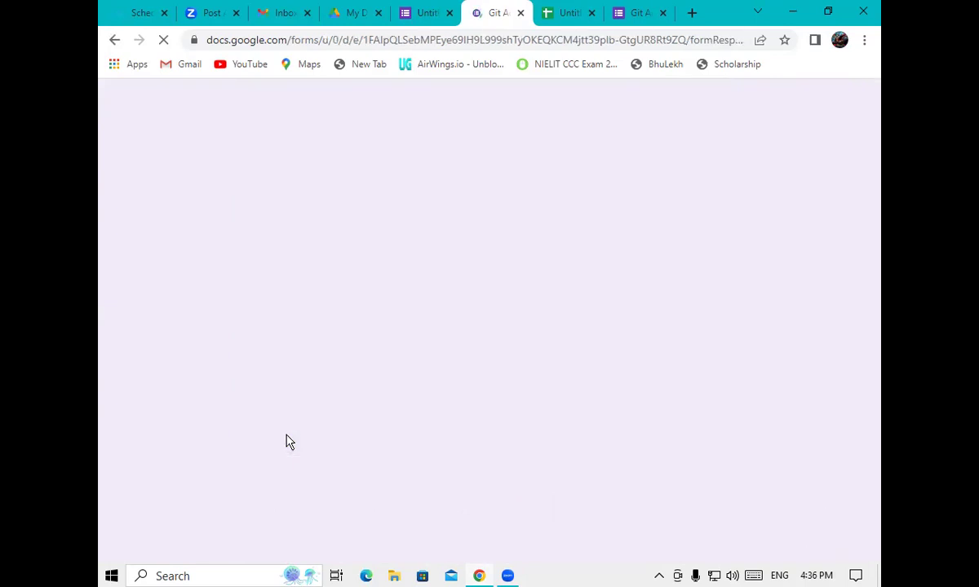
left_click(428, 14)
Review the Responses summary of 2 responses and open the linked response spreadsheet
left_click(508, 154)
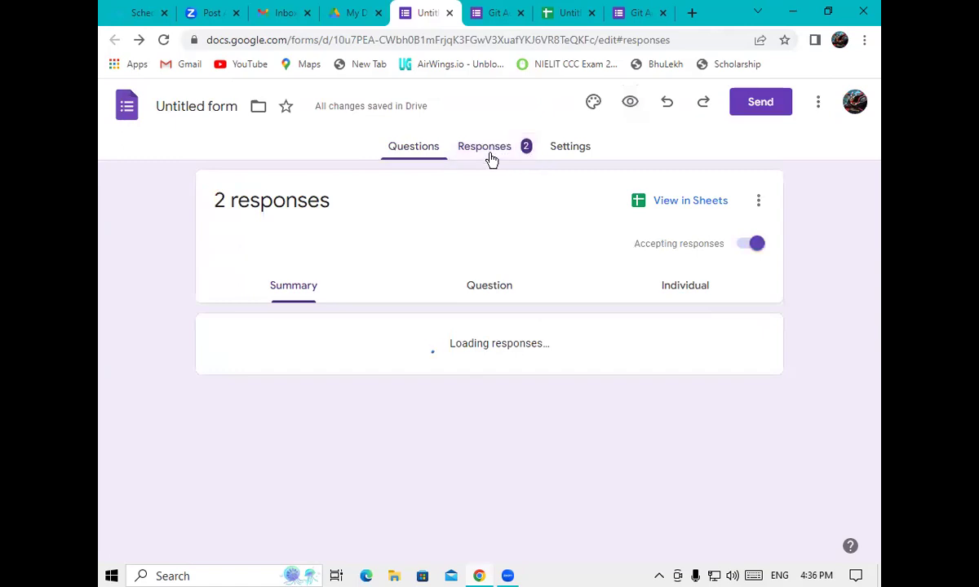
left_click(489, 152)
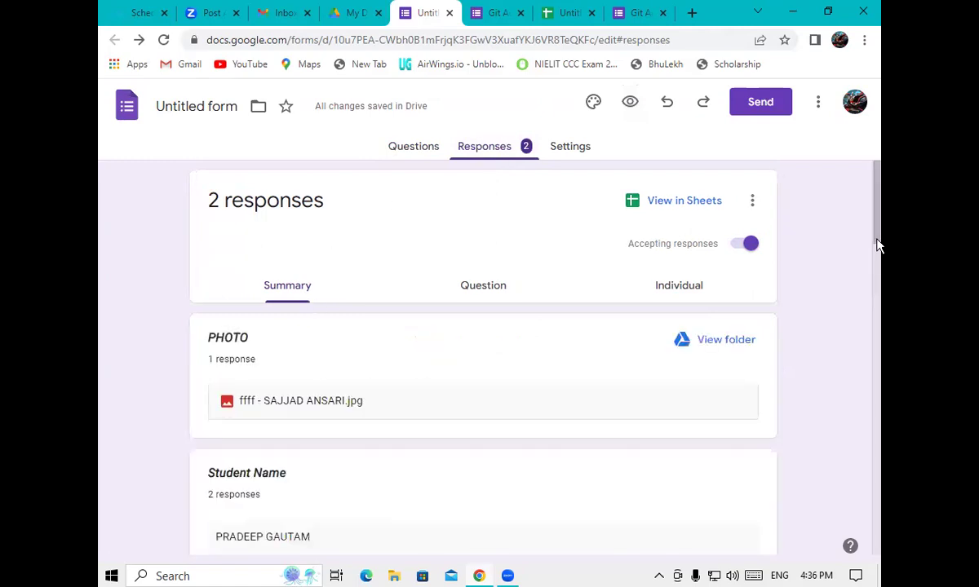
scroll(880, 253, "down", 3)
scroll(852, 245, "down", 2)
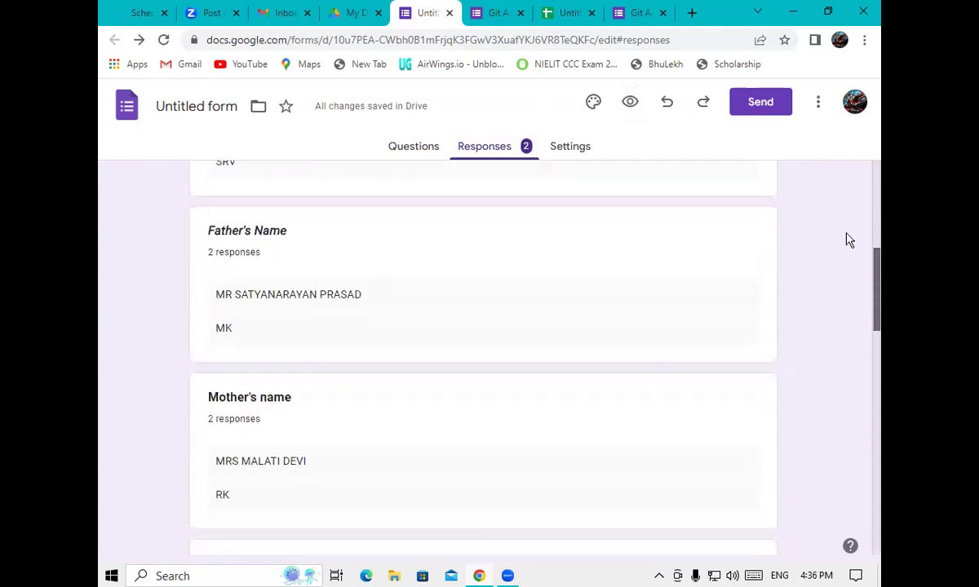
scroll(826, 242, "up", 6)
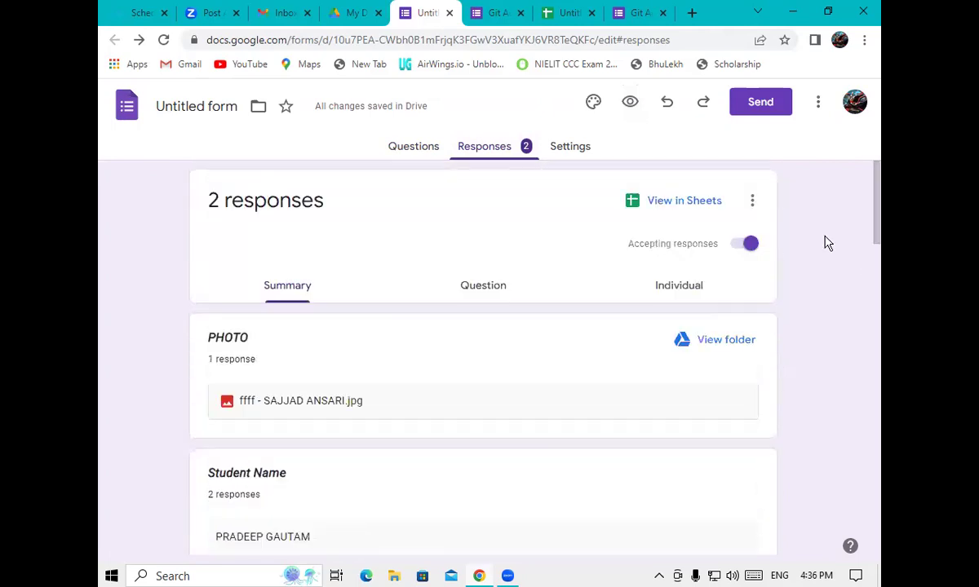
left_click(674, 203)
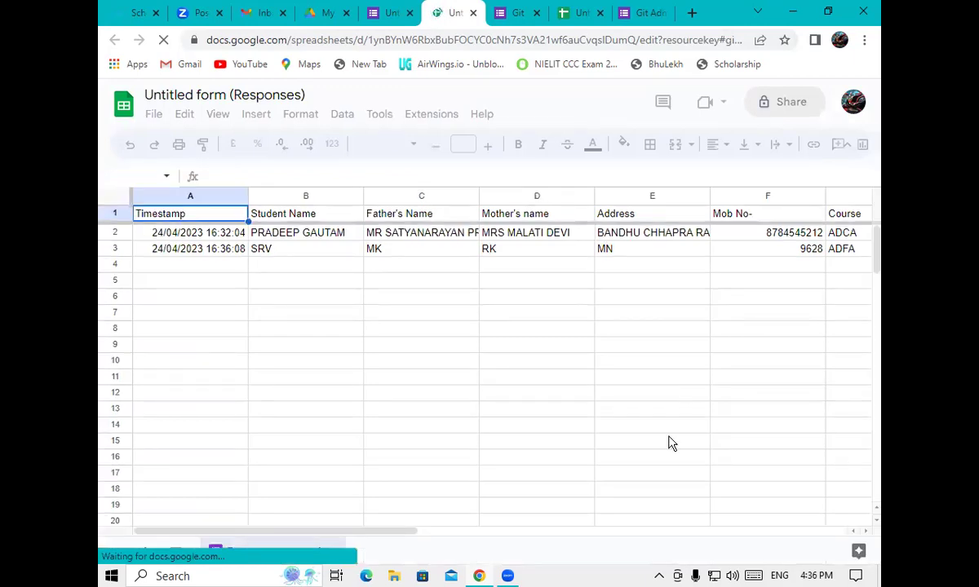
Check row 3's B+ blood group and PHOTO Drive link, then return to the Forms summary
left_click_drag(412, 534, 648, 526)
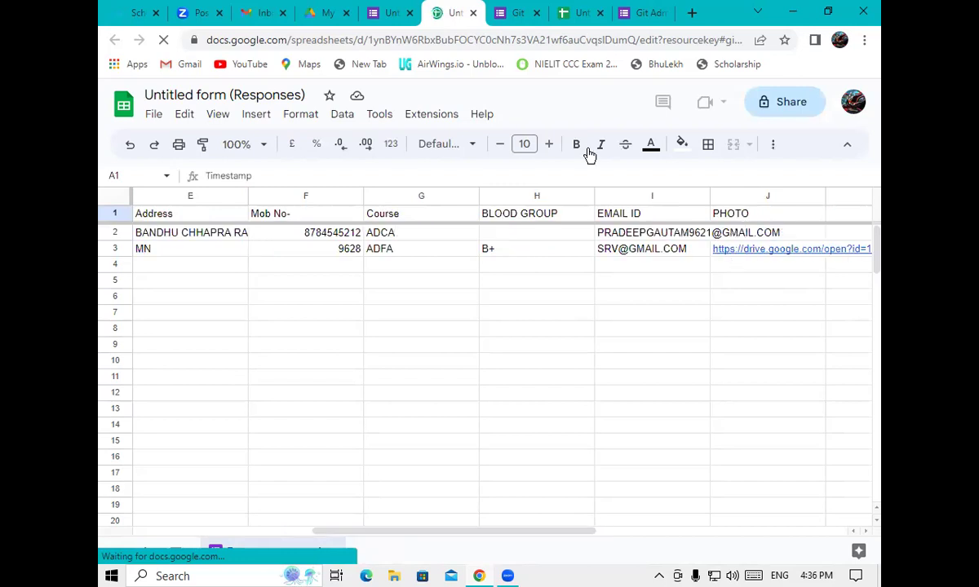
left_click(397, 14)
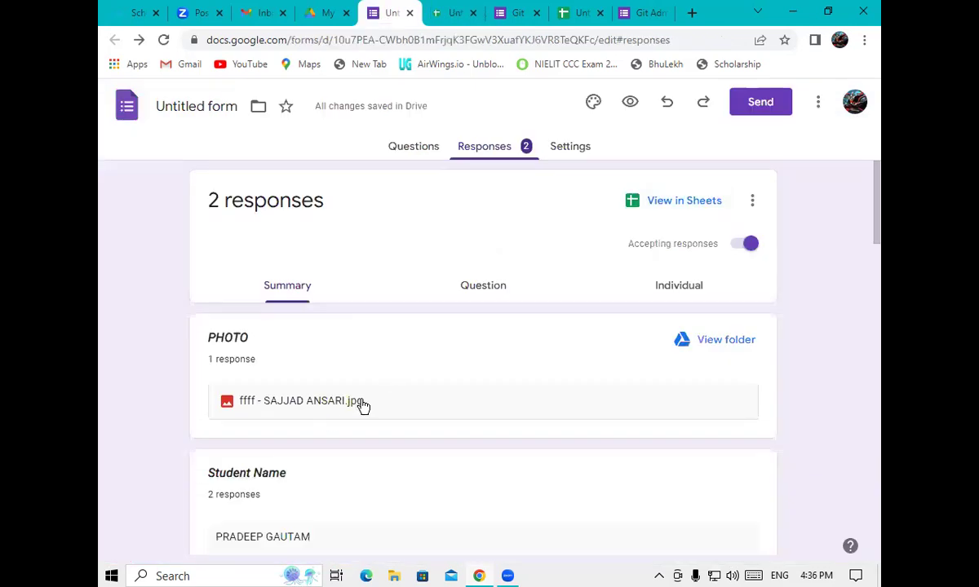
Open the PHOTO uploads Drive folder, then browse both responses' answers in the Forms summary
left_click(711, 343)
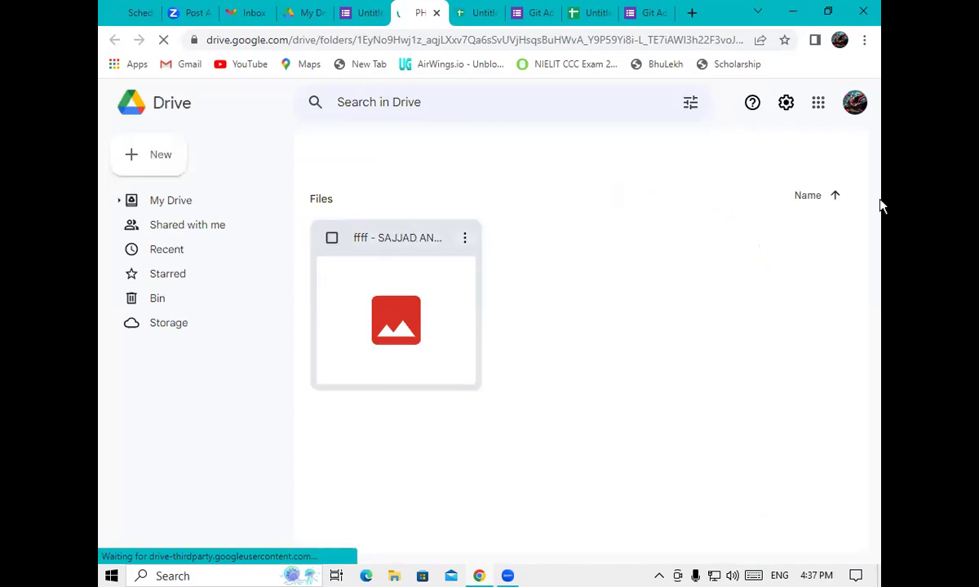
key("ctrl+Page_Up")
scroll(879, 237, "down", 3)
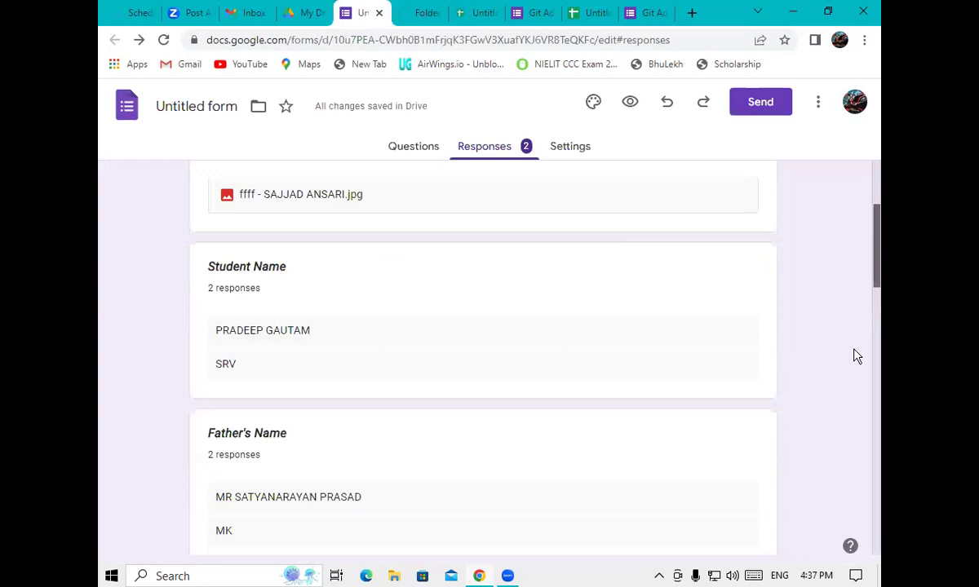
scroll(854, 342, "down", 6)
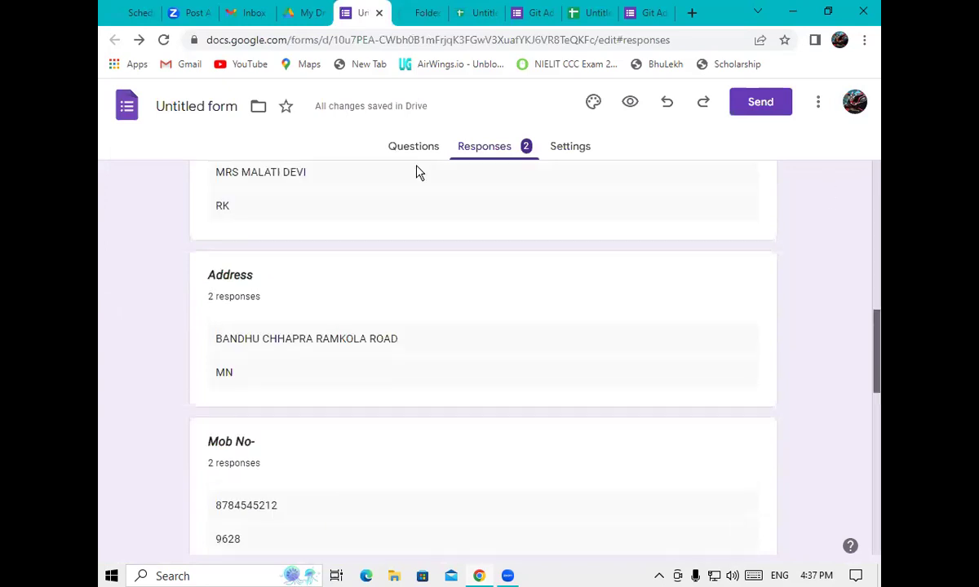
left_click(476, 155)
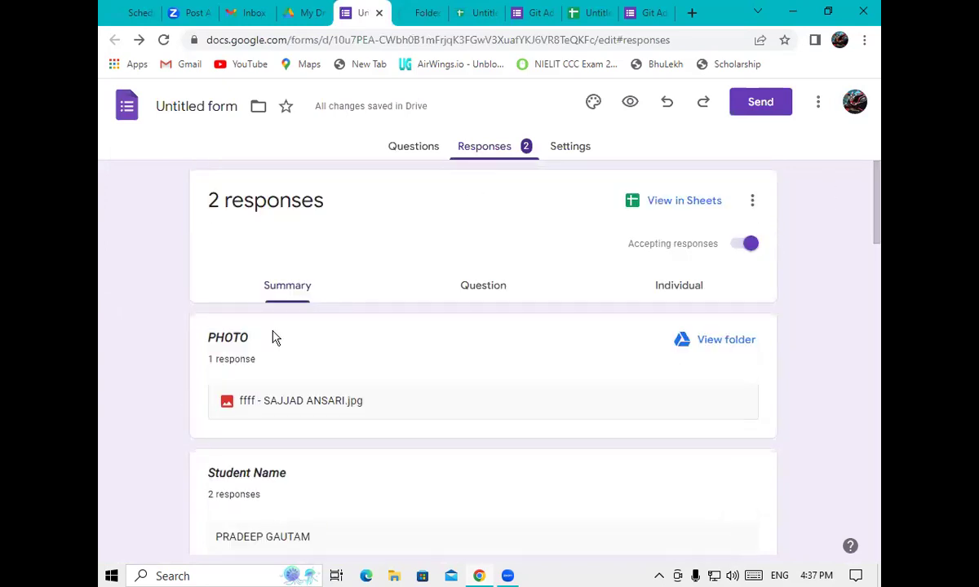
Back in Questions, confirm PHOTO stays a File upload question
left_click(401, 154)
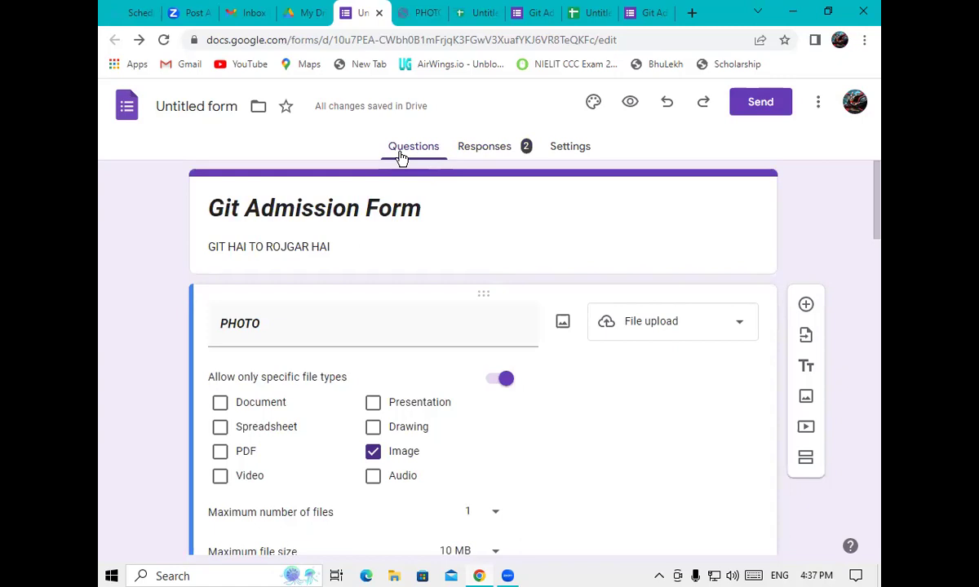
left_click(651, 330)
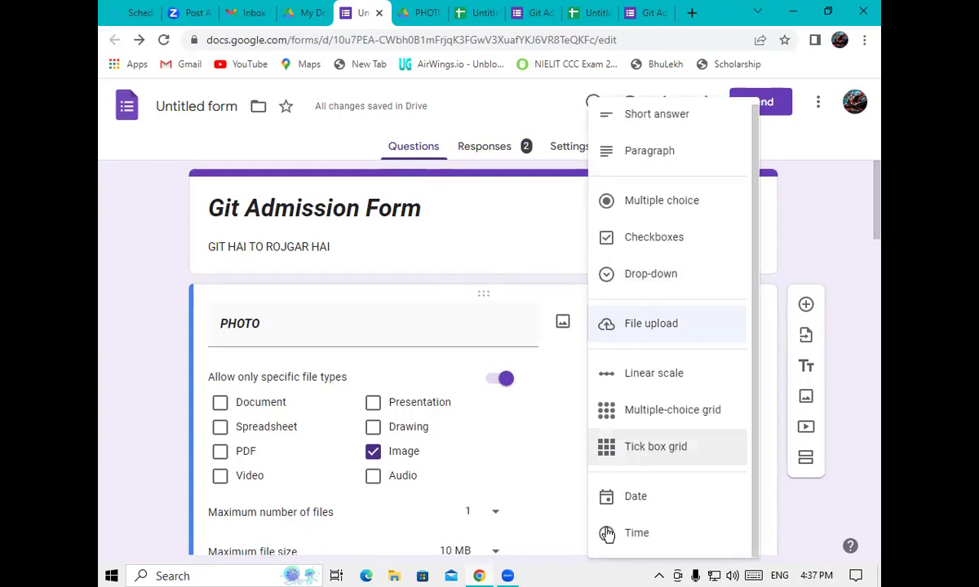
left_click(515, 473)
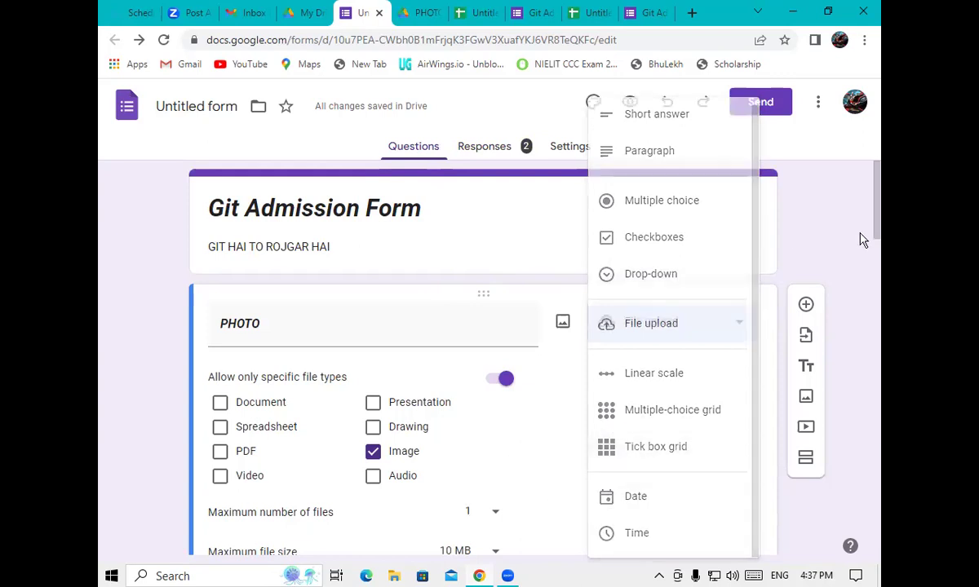
Add a DOB question of Date type below PHOTO and preview the live form
left_click(806, 305)
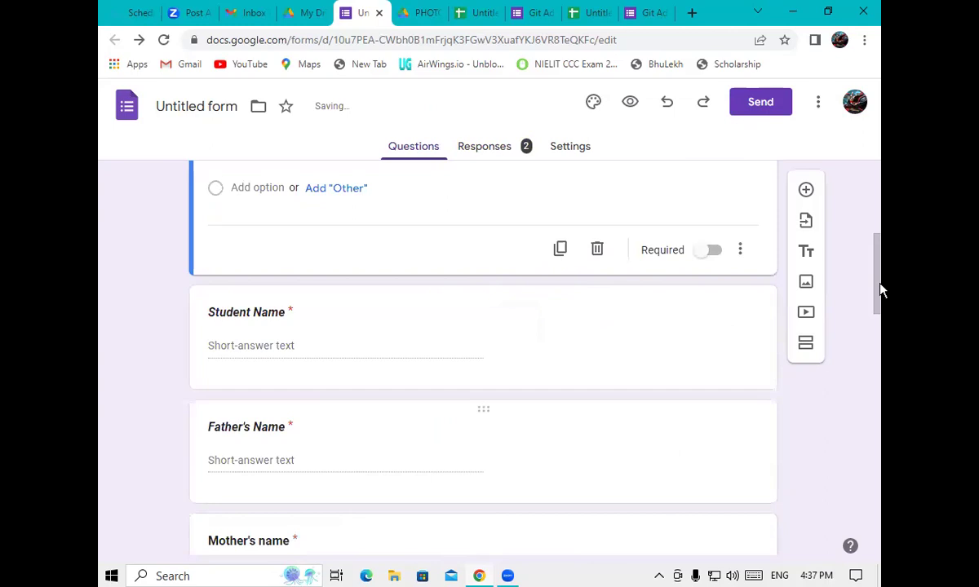
scroll(837, 249, "up", 3)
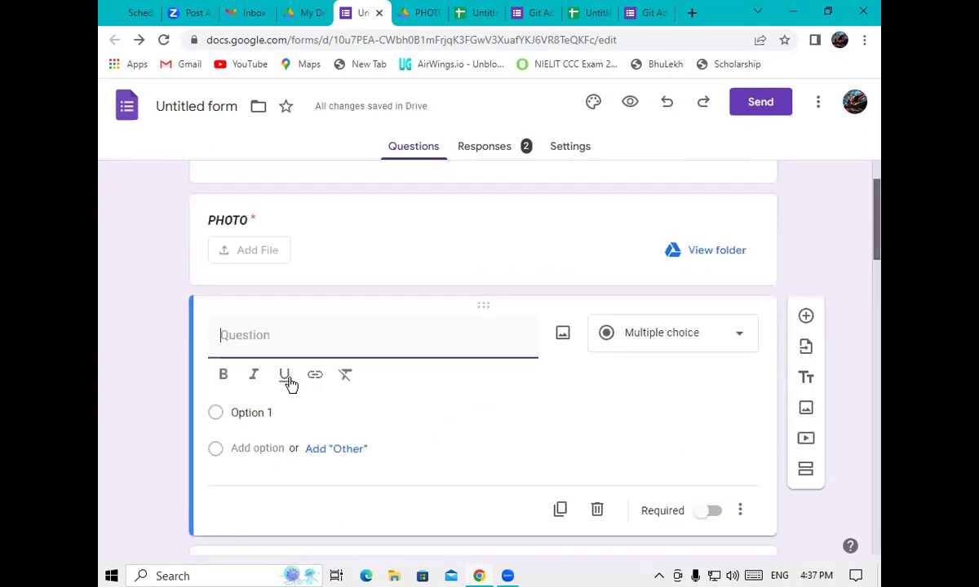
type("D")
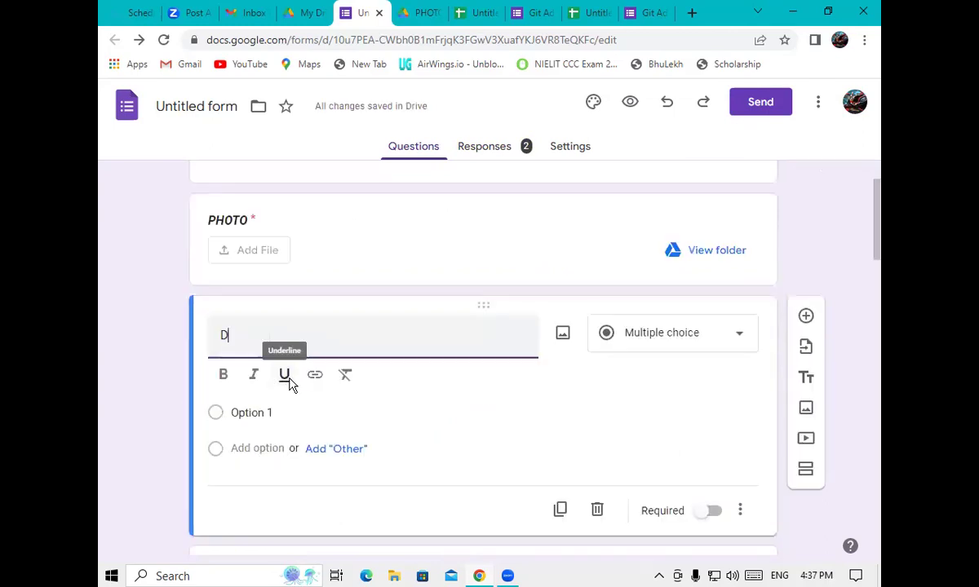
type("OB")
left_click(657, 344)
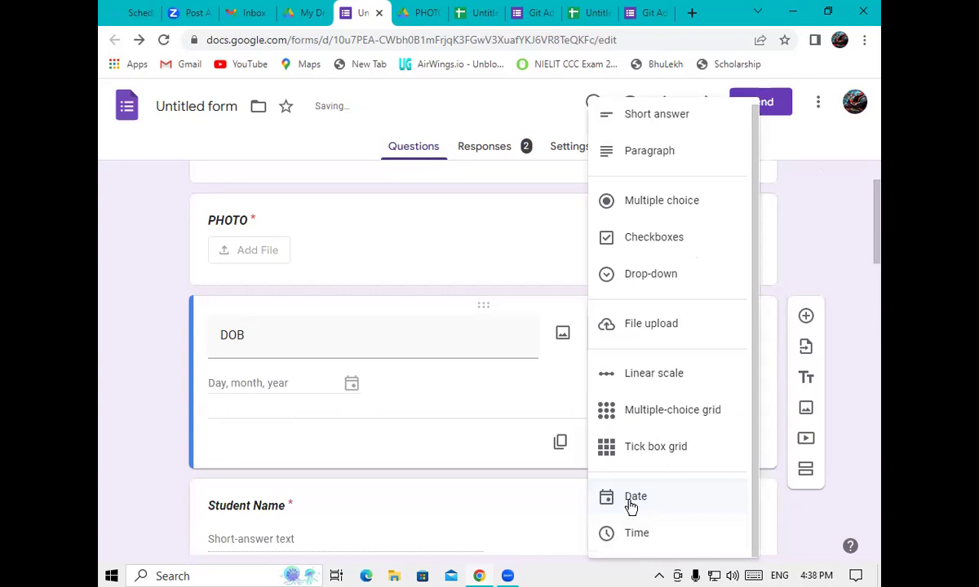
left_click(633, 504)
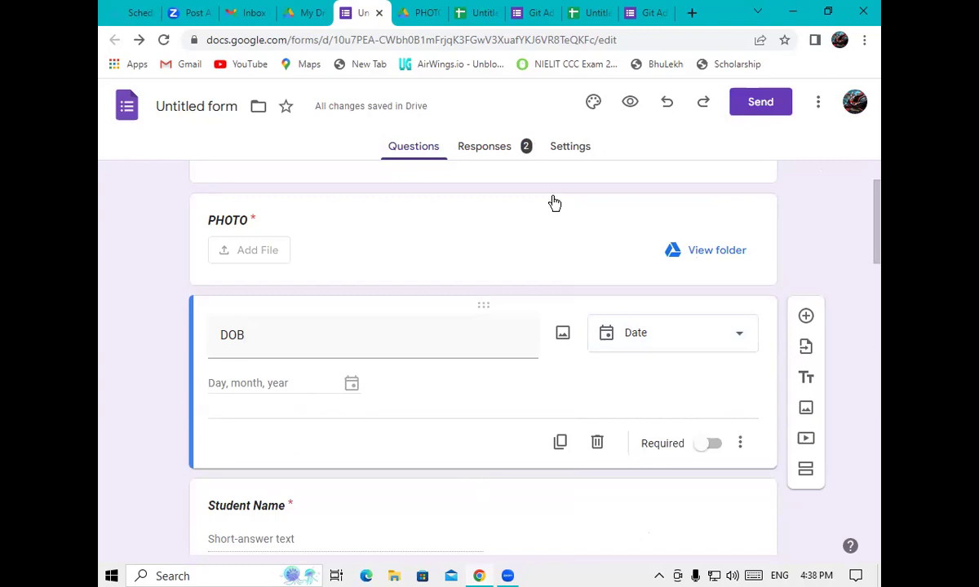
left_click(630, 101)
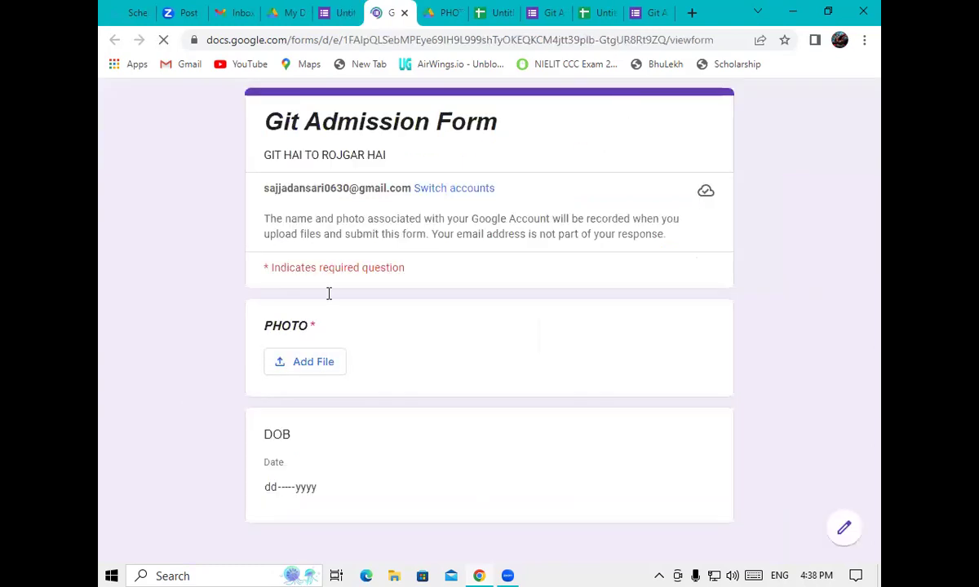
Open the DOB field's calendar in the form preview and switch it to month and year choices
left_click(265, 488)
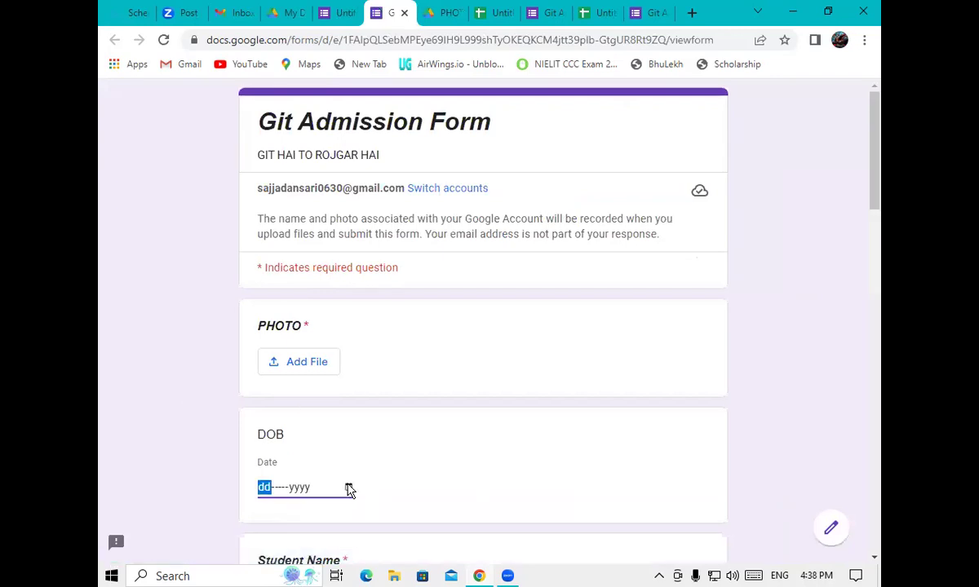
left_click(349, 489)
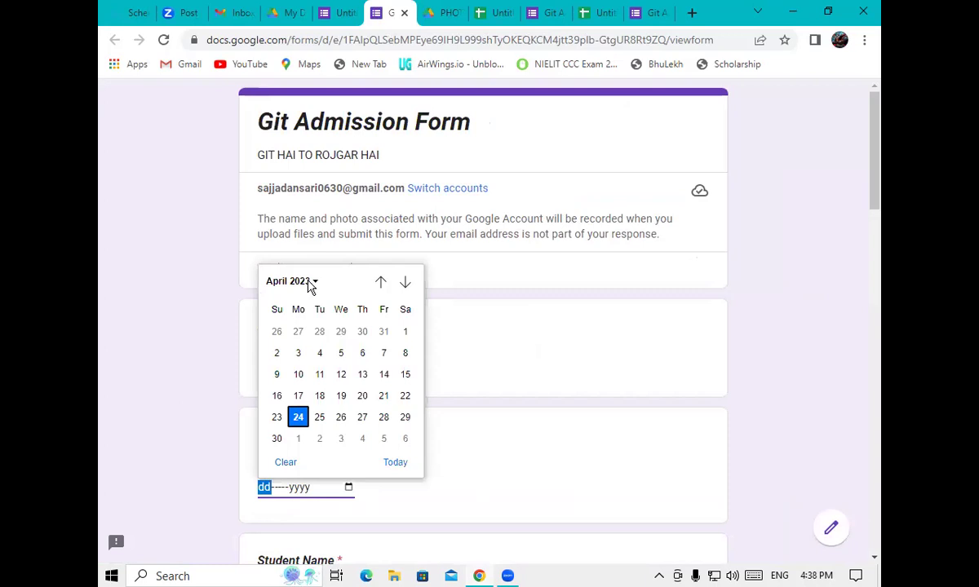
left_click(312, 282)
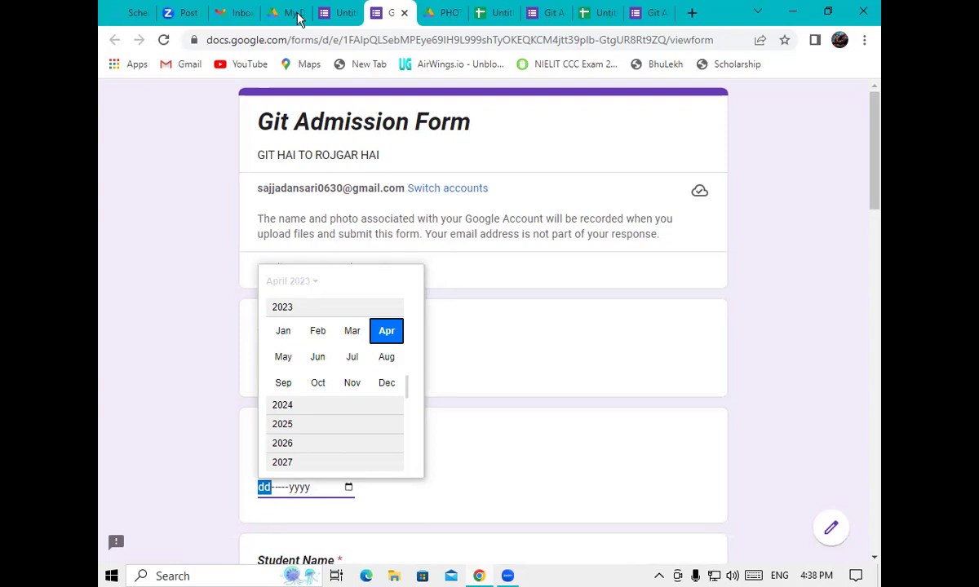
Refresh My Drive, bring up the Responses spreadsheet's actions, and launch Google Meet from the apps grid
key("ctrl+shift+Tab")
key("ctrl+shift+Tab")
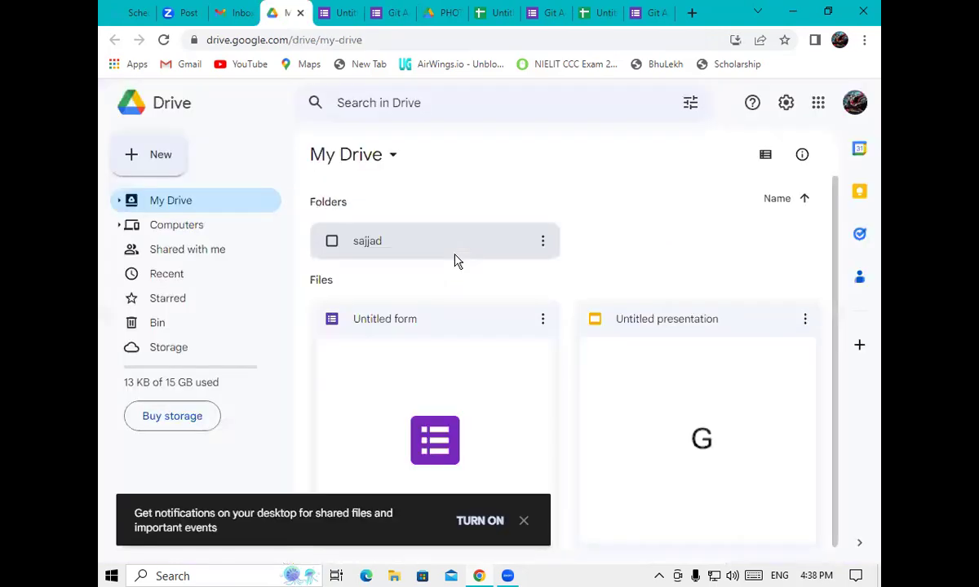
key("F5")
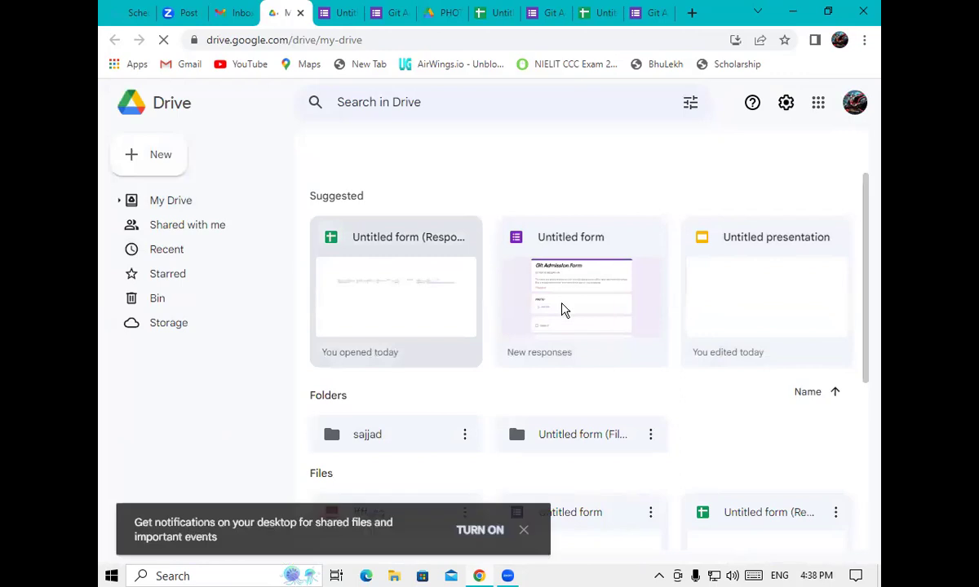
left_click(435, 308)
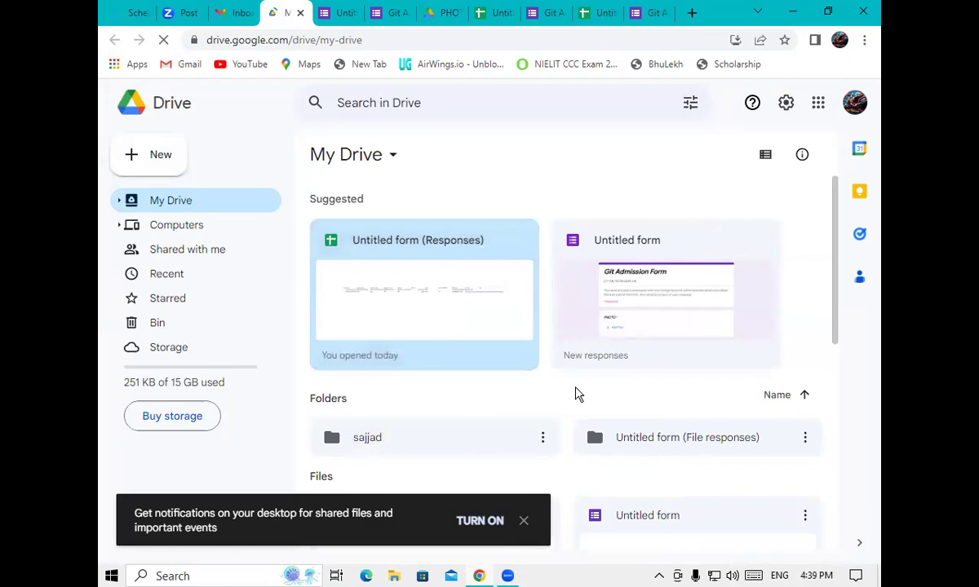
right_click(440, 358)
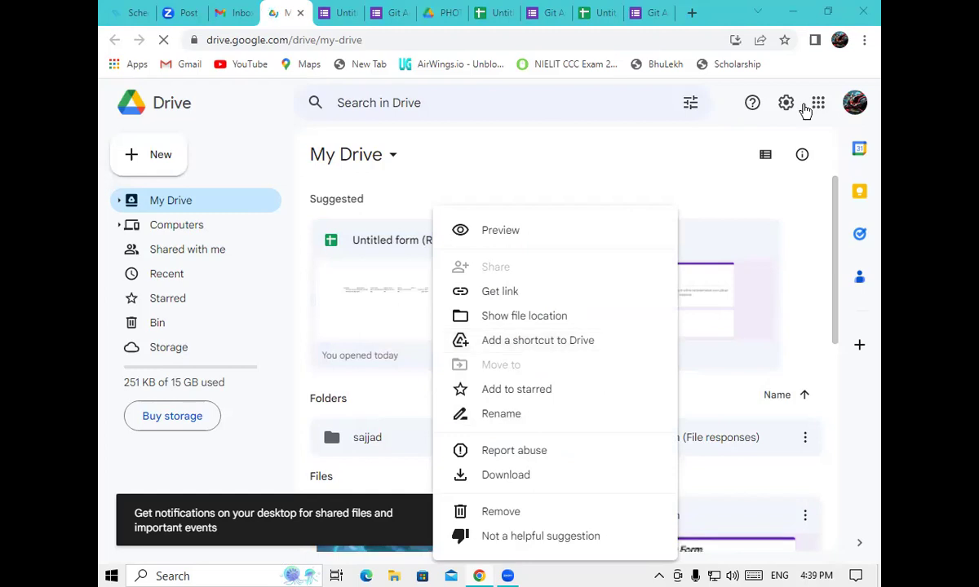
left_click(818, 105)
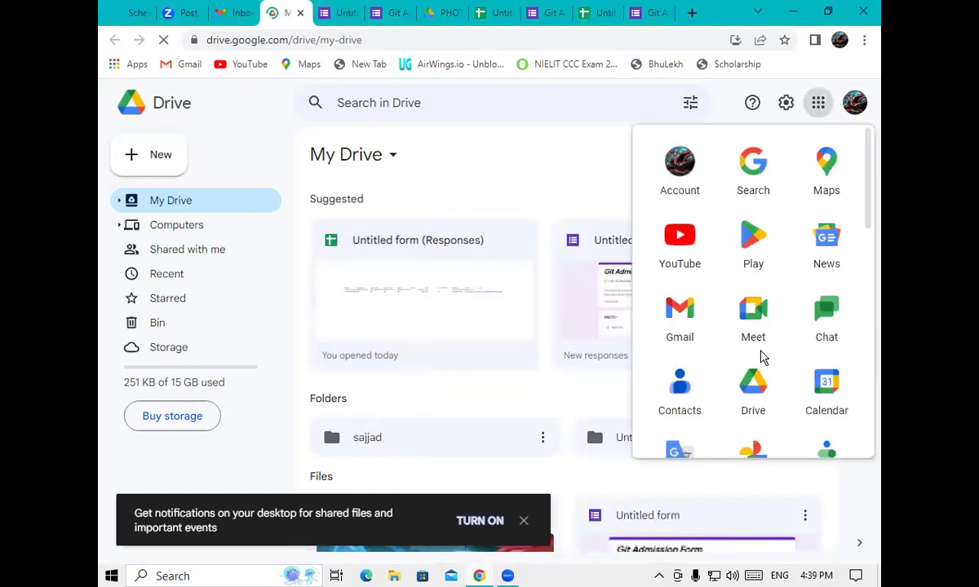
left_click(752, 318)
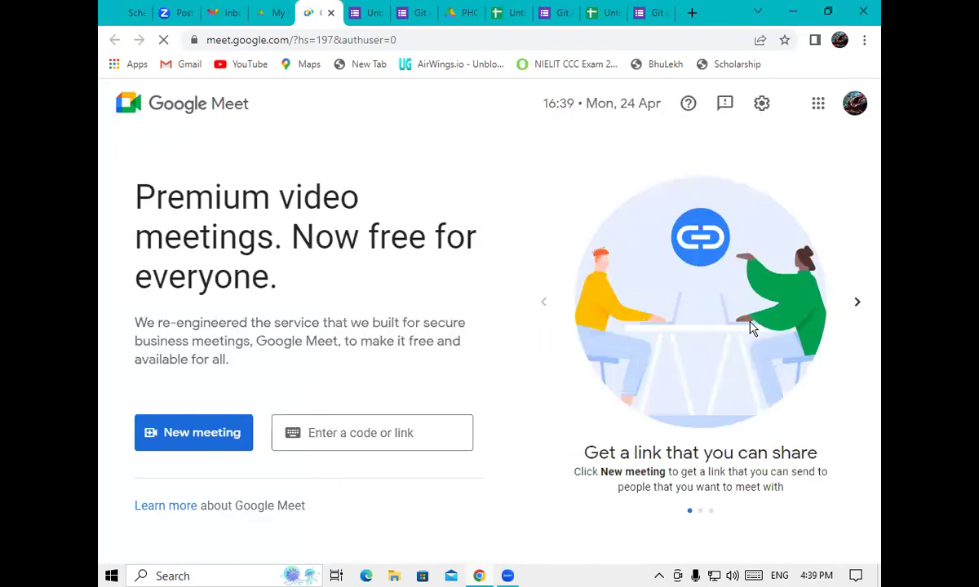
Start an instant Google Meet meeting, copy its link, and move to the Gmail inbox
left_click(188, 440)
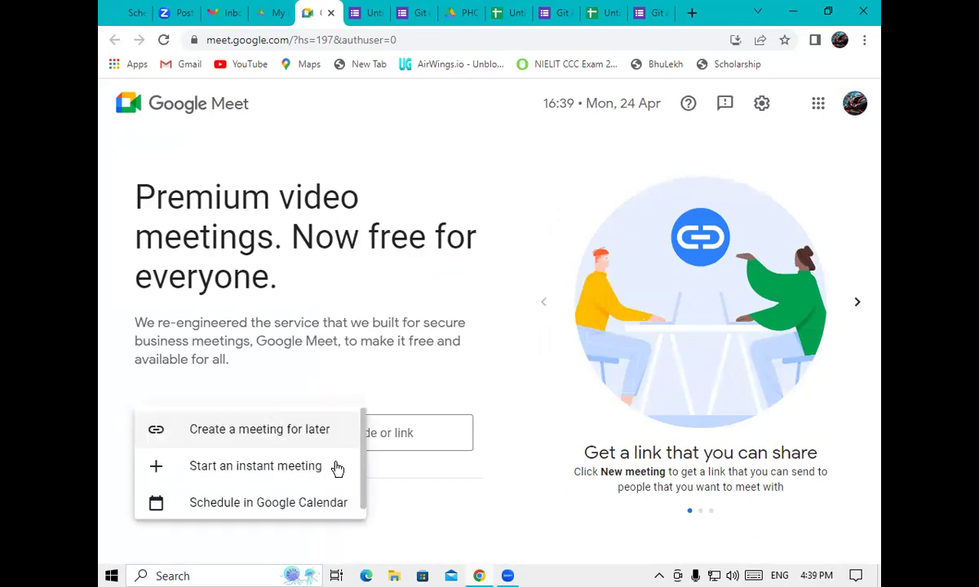
left_click(253, 473)
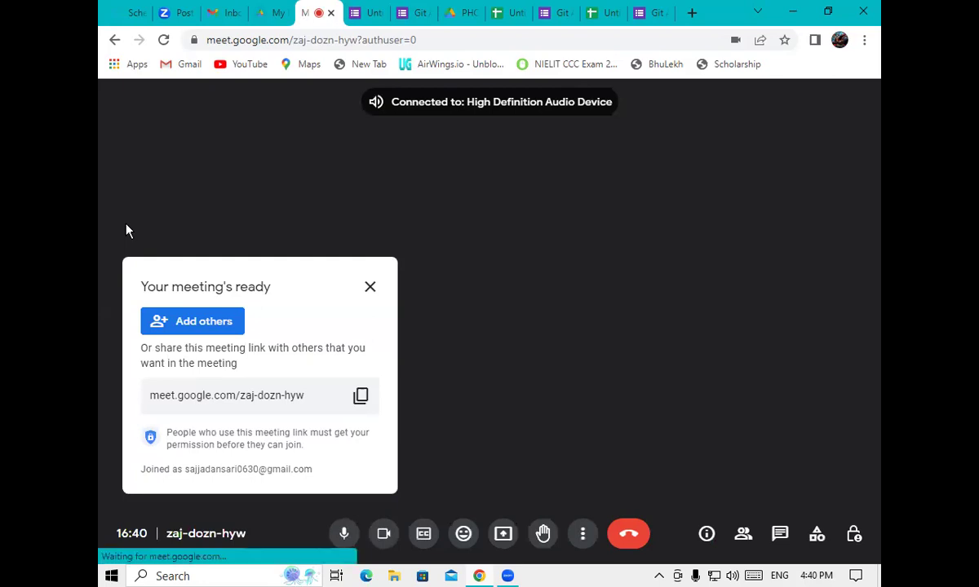
left_click(359, 398)
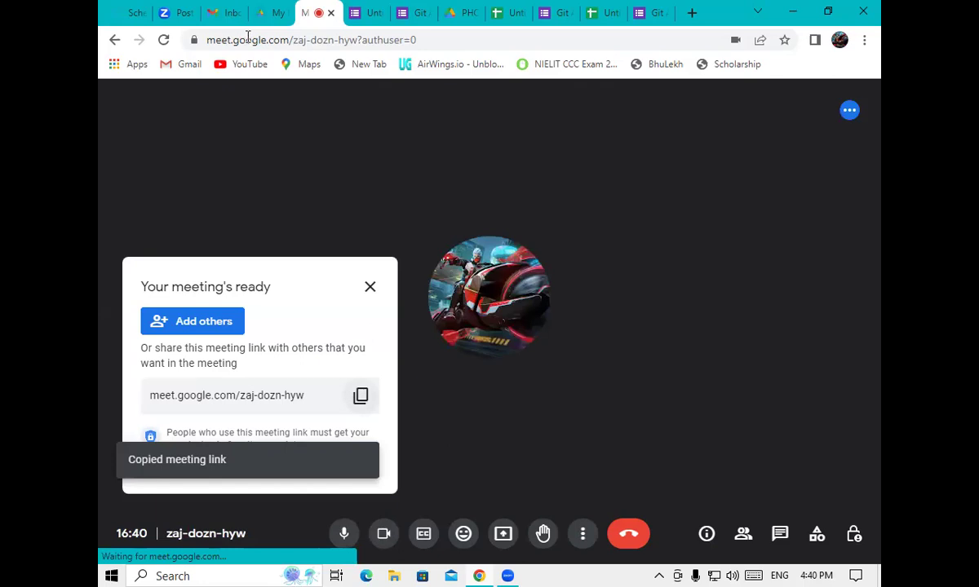
key("ctrl+3")
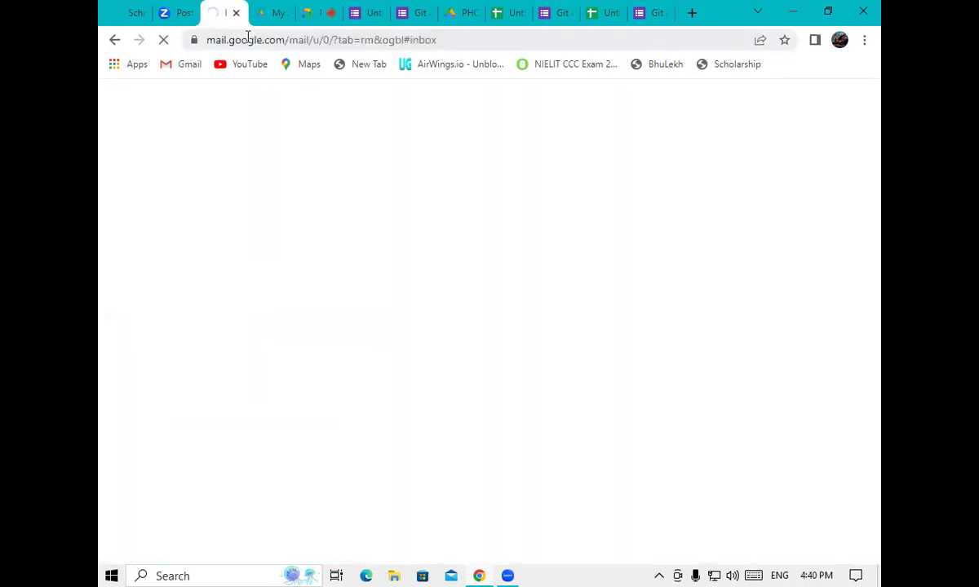